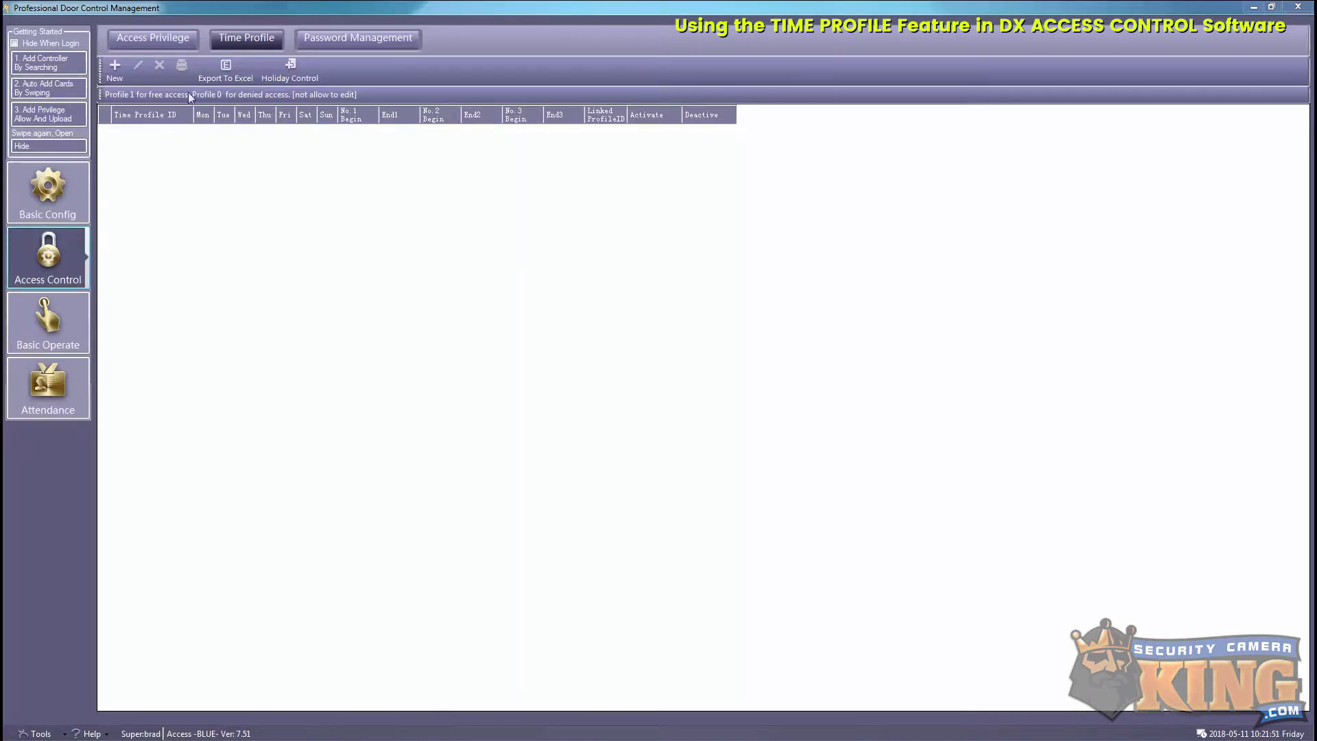
Show the Time Profile list under Access Control.
click(237, 48)
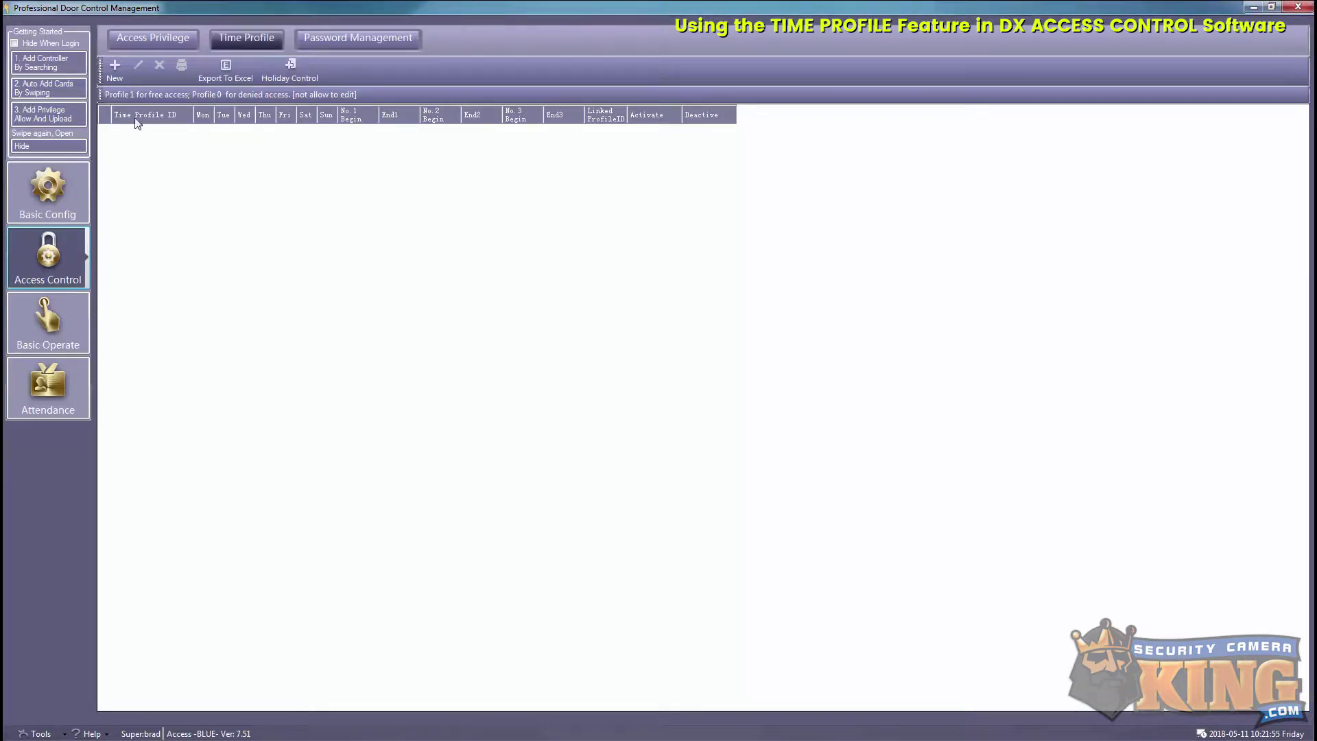
Create time profile 2 'Tech Support' allowing Monday–Friday access from 09:00 to 18:00.
click(114, 72)
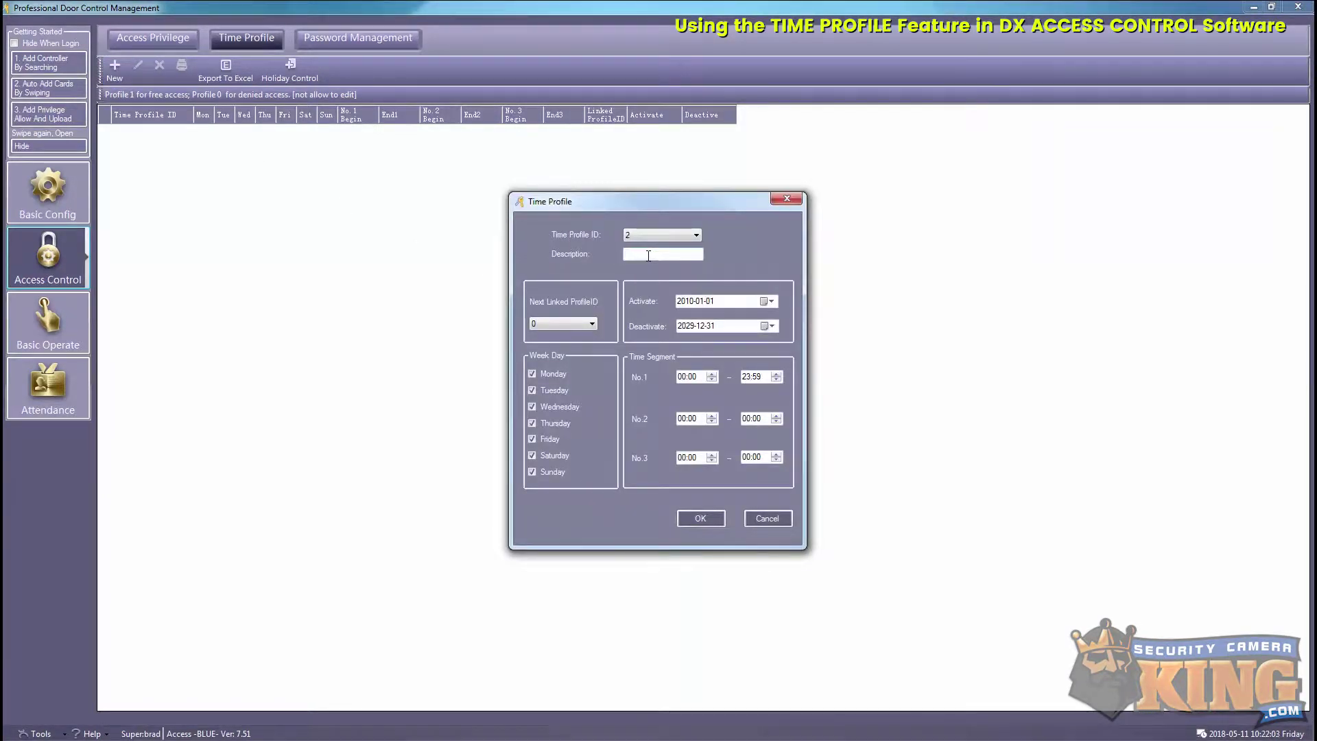
text(Tech Support)
click(534, 473)
click(746, 377)
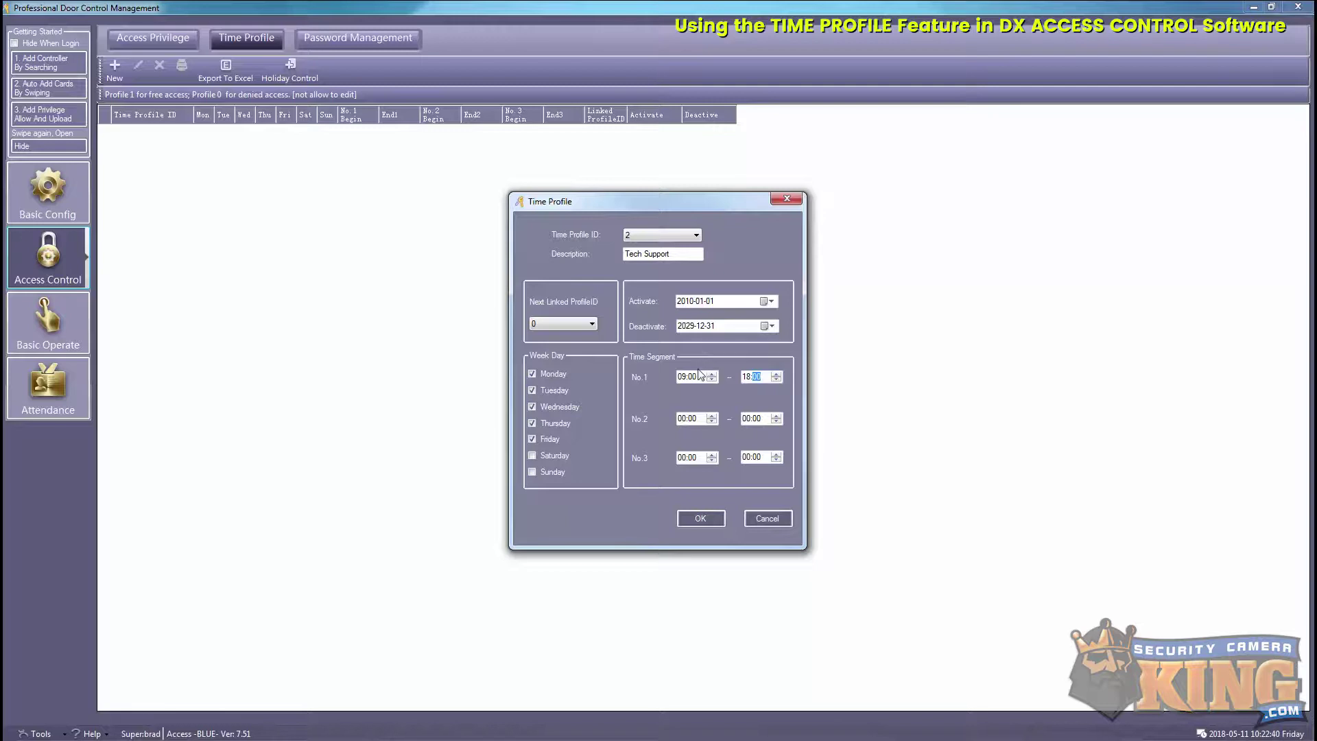
click(700, 518)
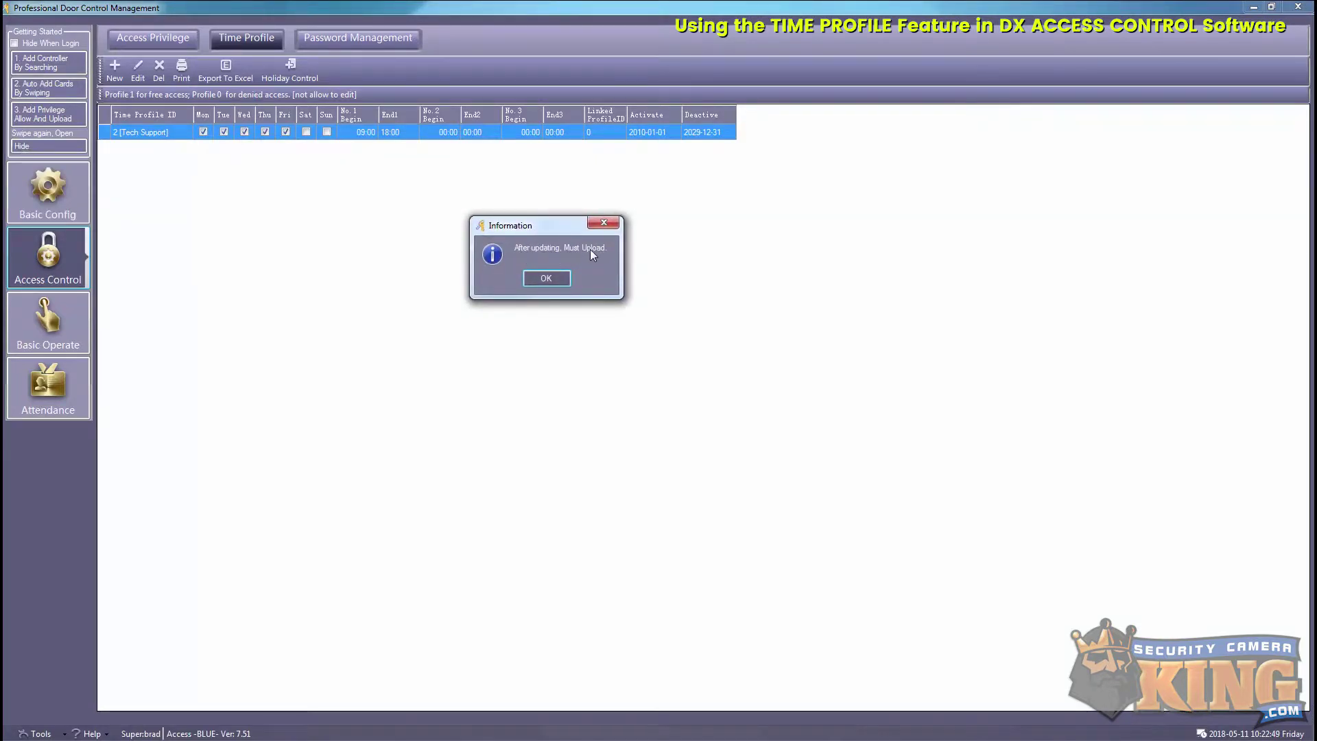
Upload the configuration and access privileges to controllers m001-1 and m001-2.
click(547, 279)
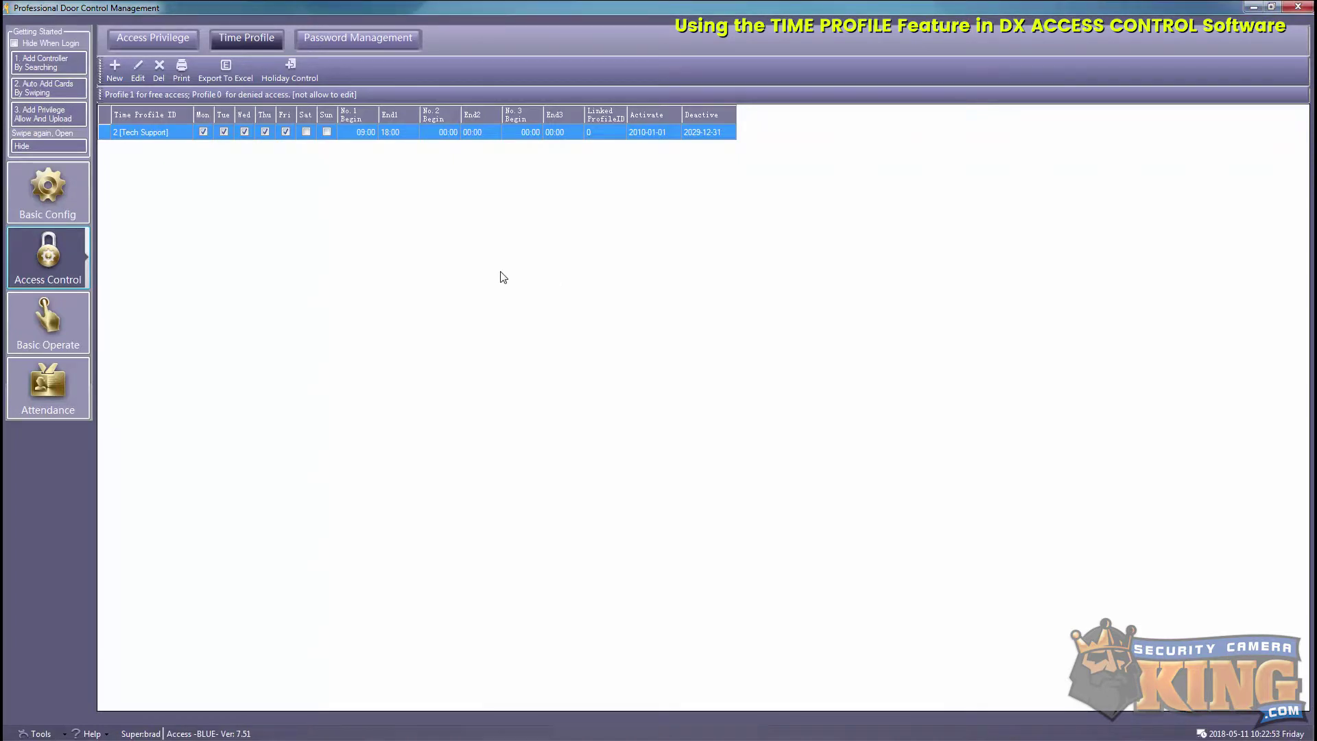
click(38, 321)
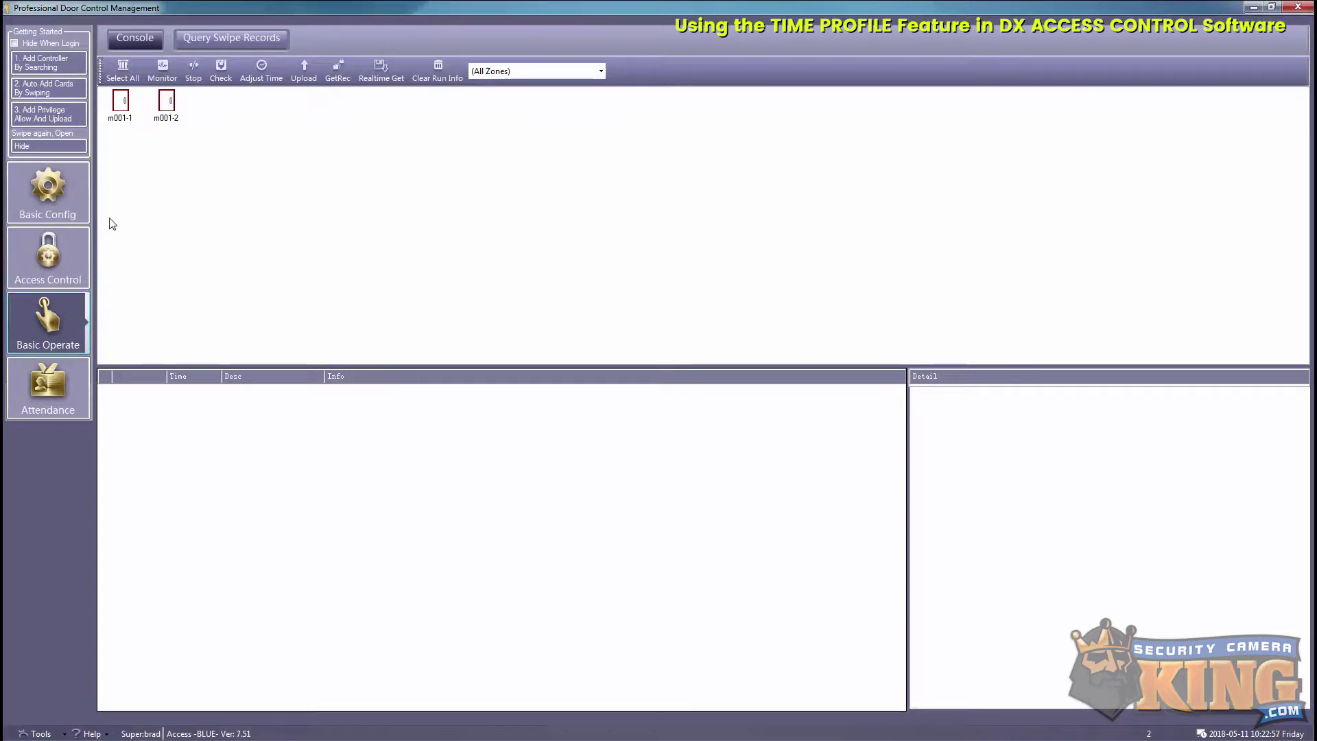
click(119, 81)
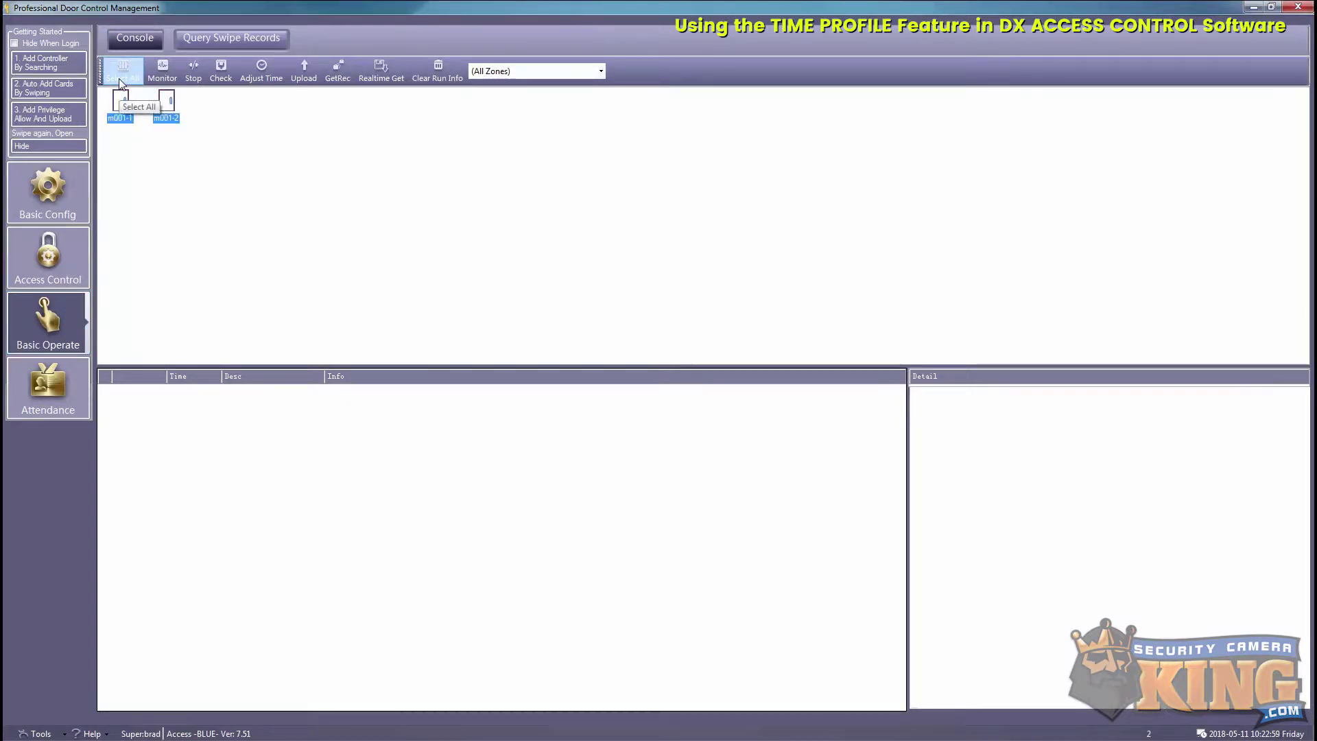
click(304, 72)
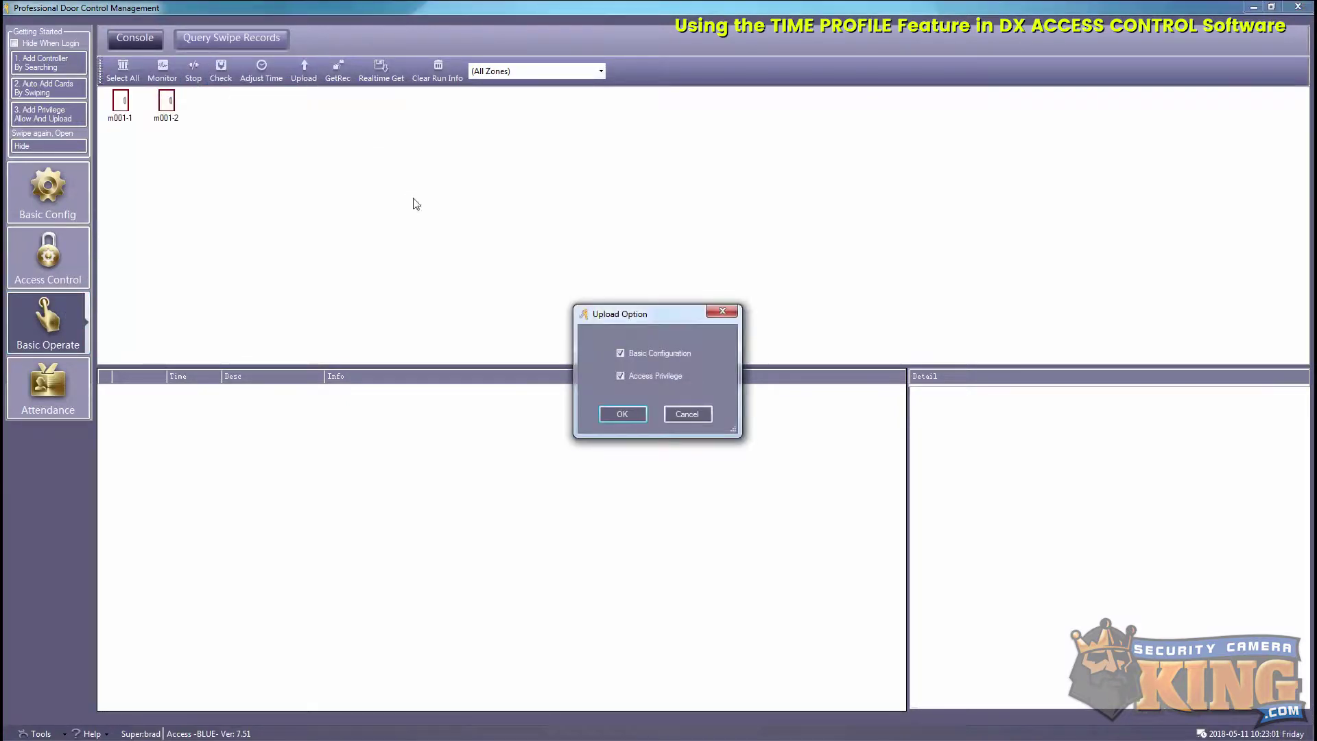
click(621, 413)
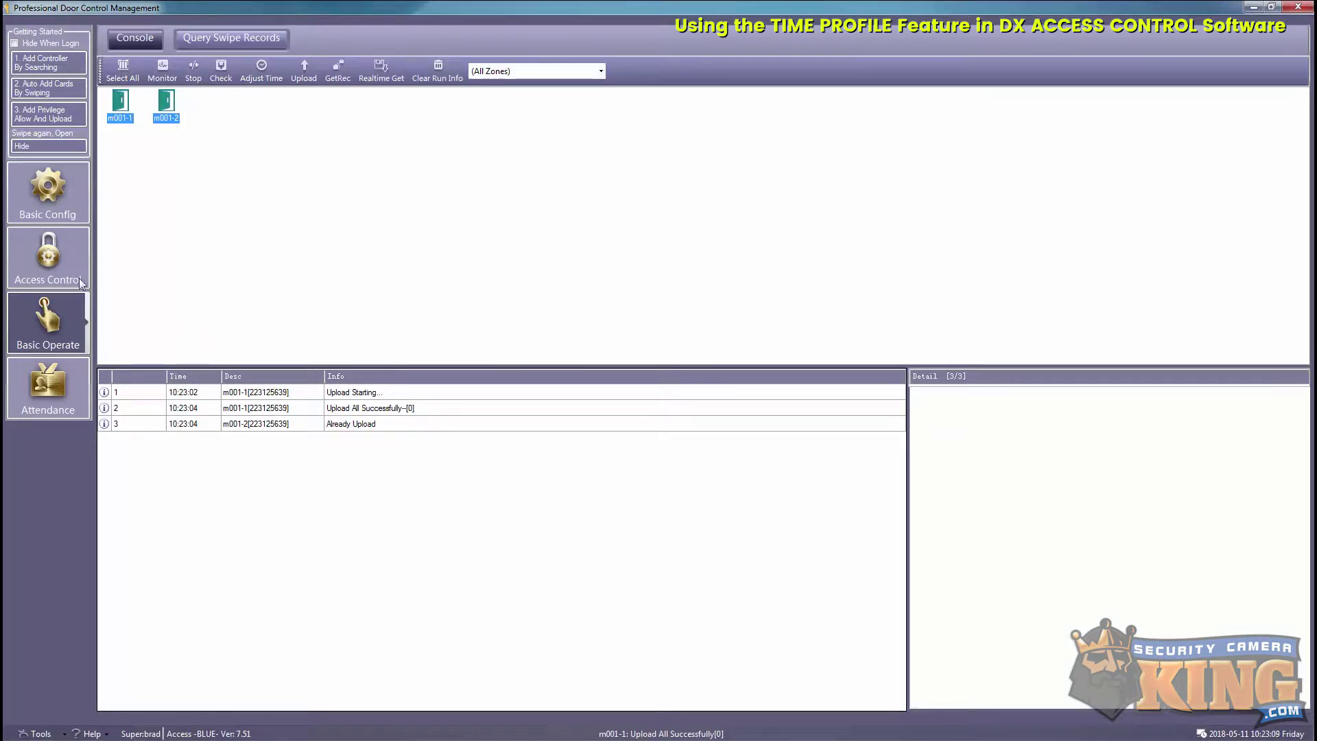
Create time profile 3 'Sales' allowing Monday–Friday access from 13:00 to 22:00.
click(51, 269)
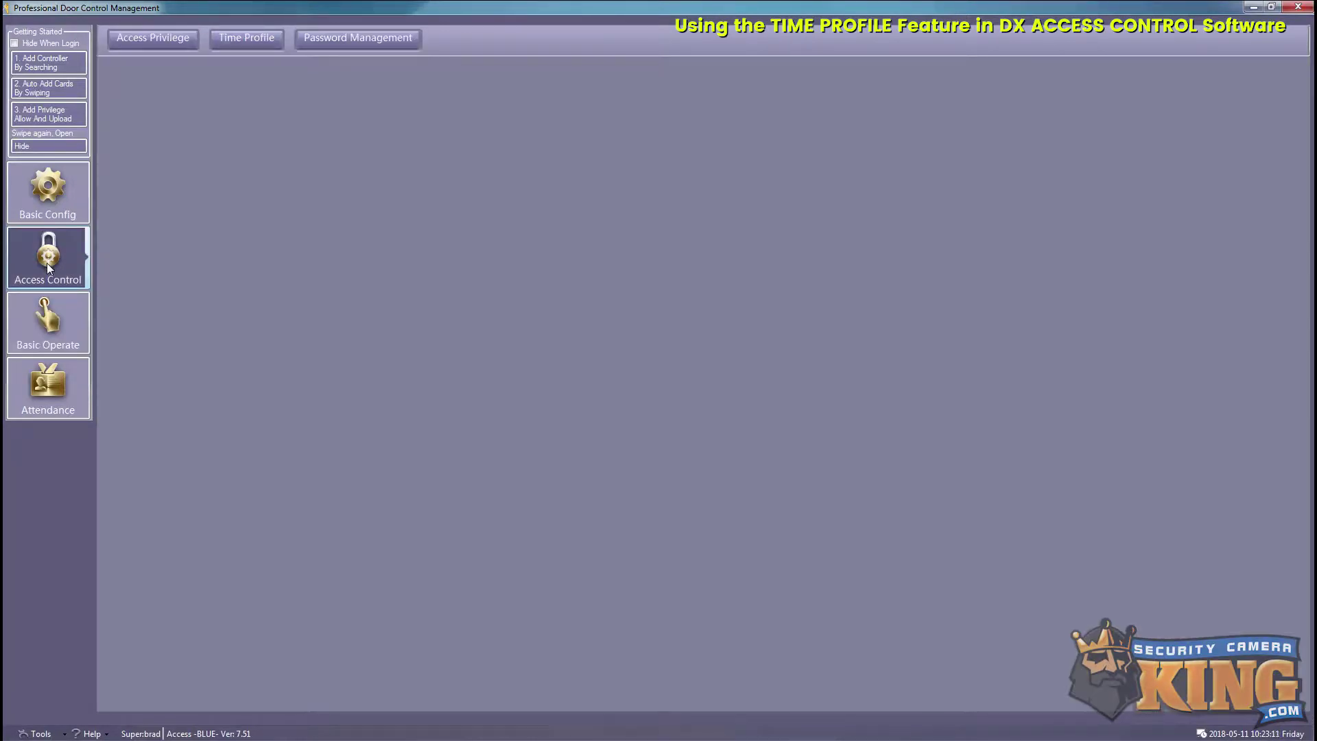
click(247, 42)
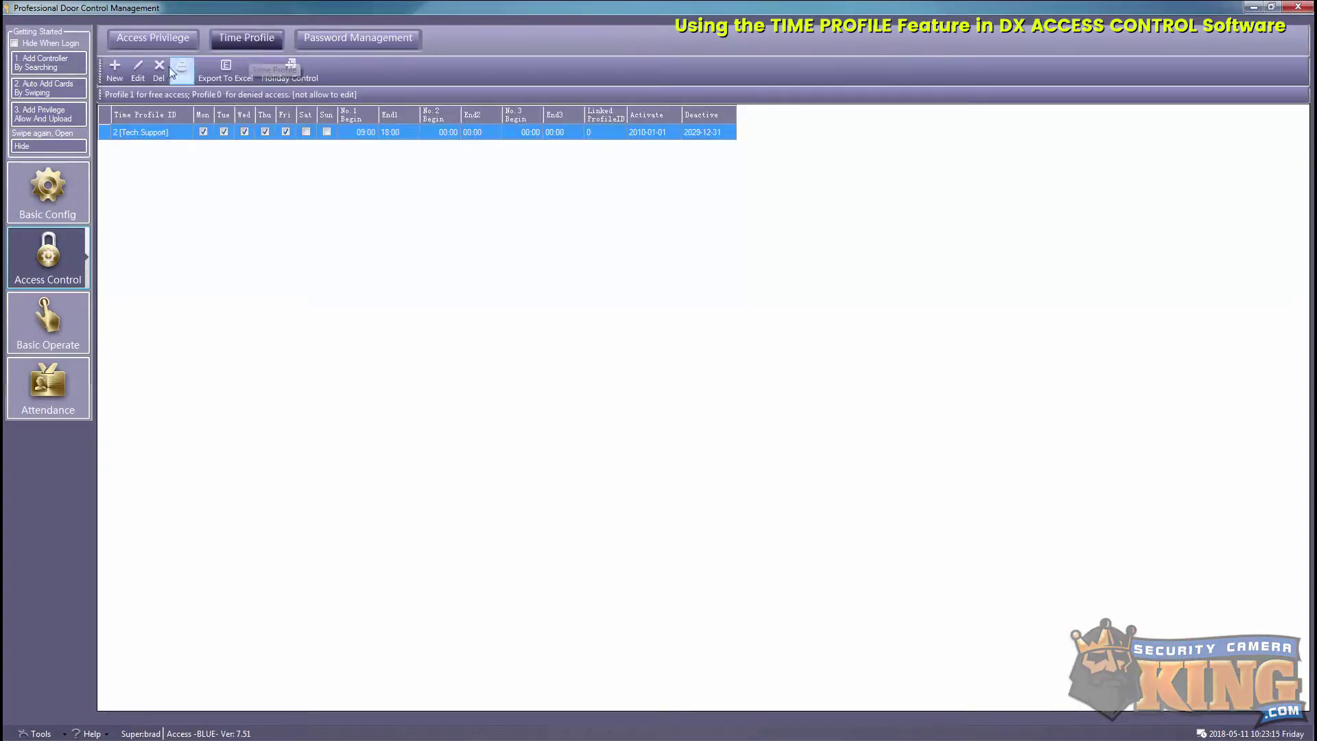
click(116, 71)
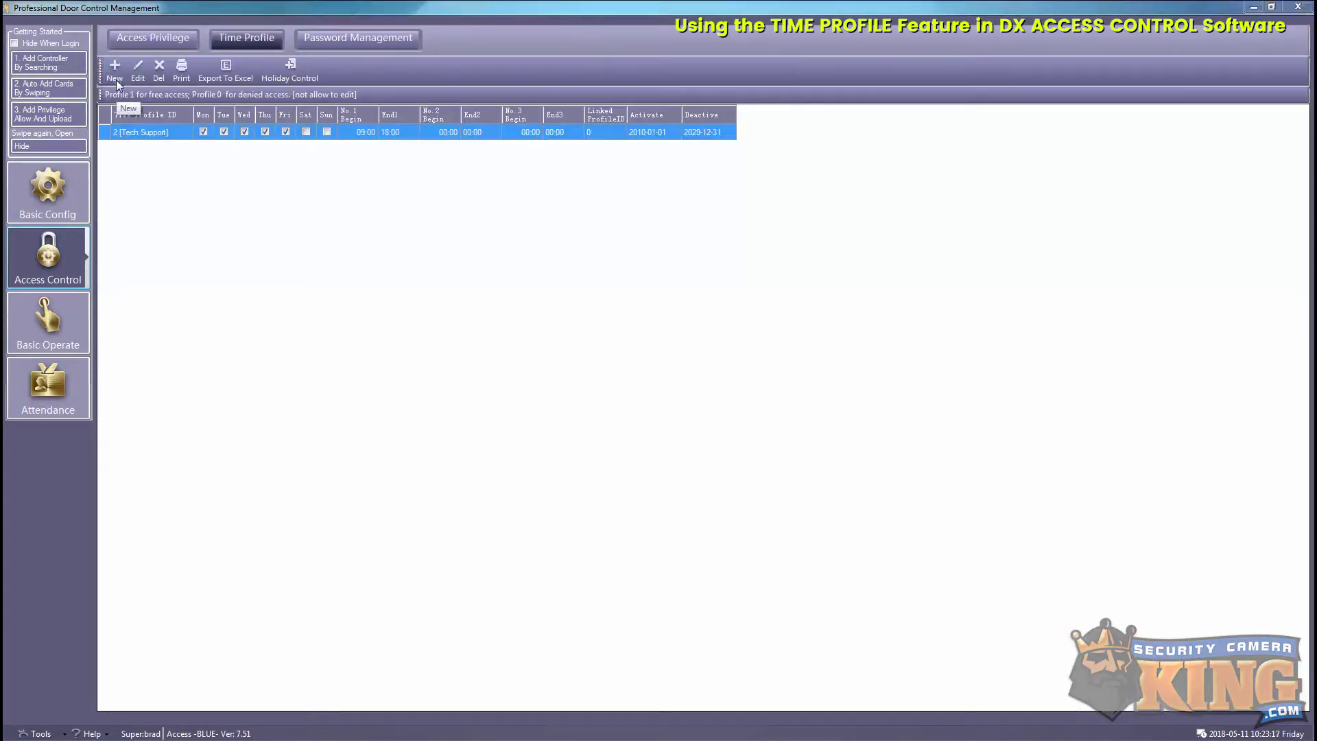
click(642, 255)
text(Sales)
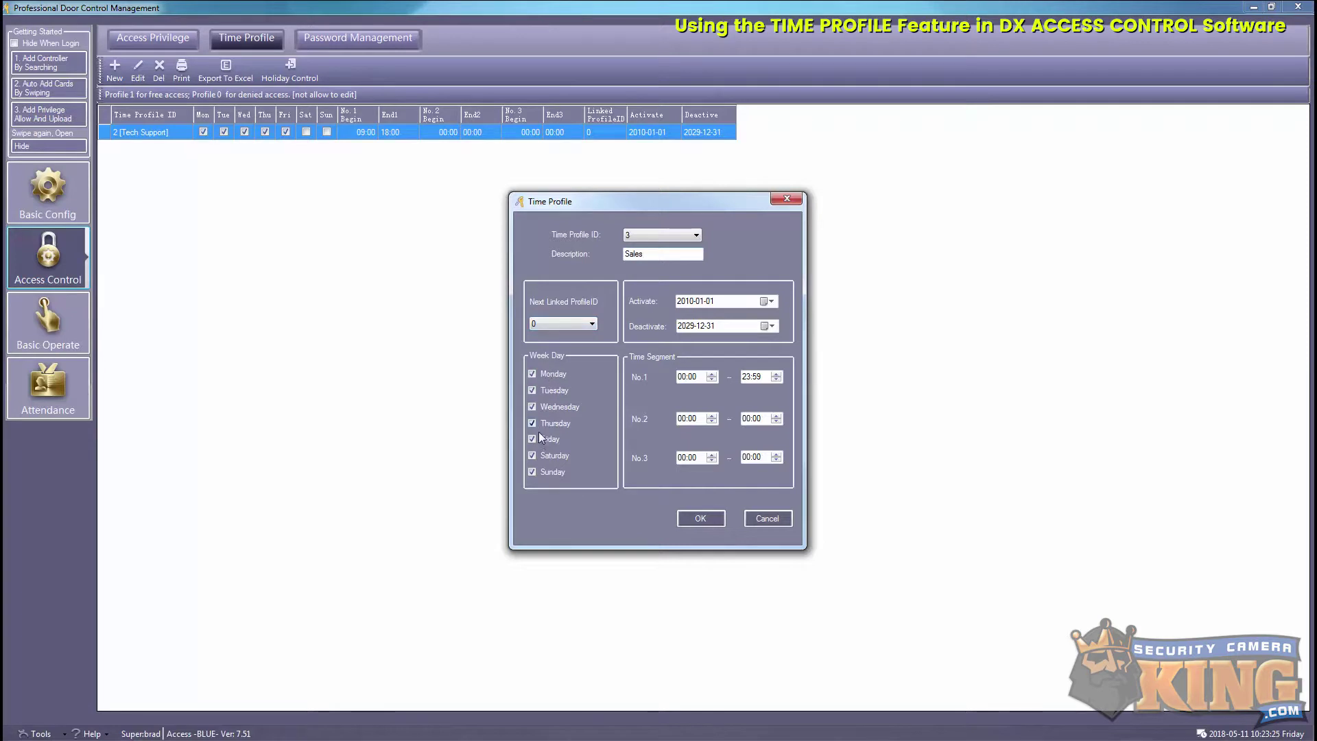
click(532, 456)
text(13)
click(747, 377)
click(703, 520)
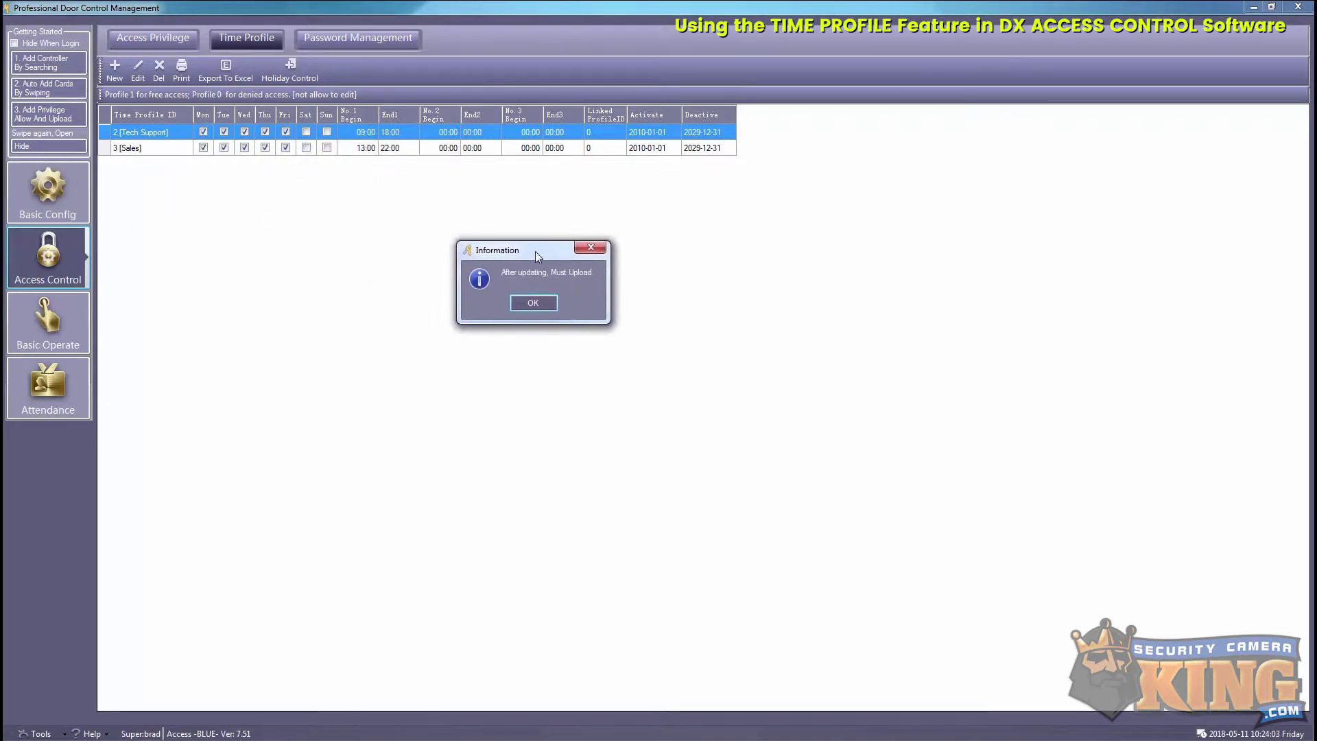
Upload the Sales profile configuration to controllers m001-1 and m001-2.
click(535, 302)
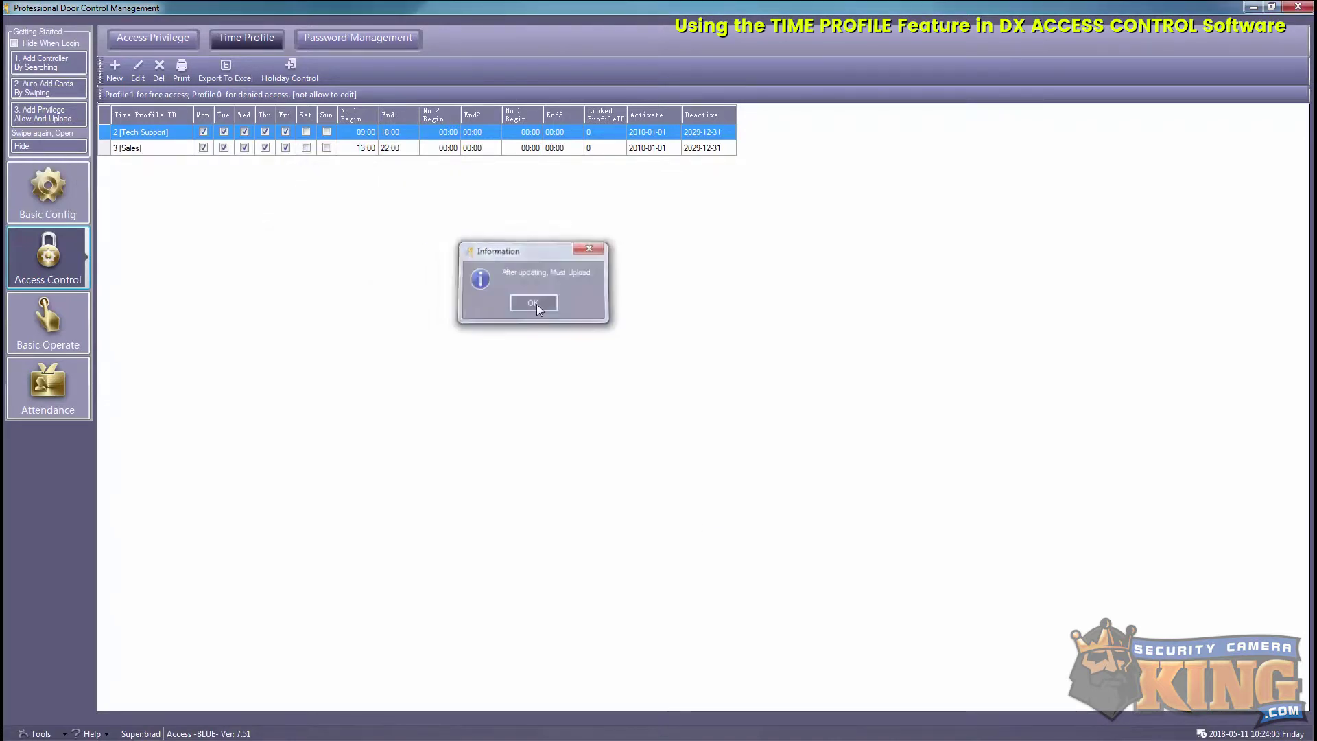
click(65, 327)
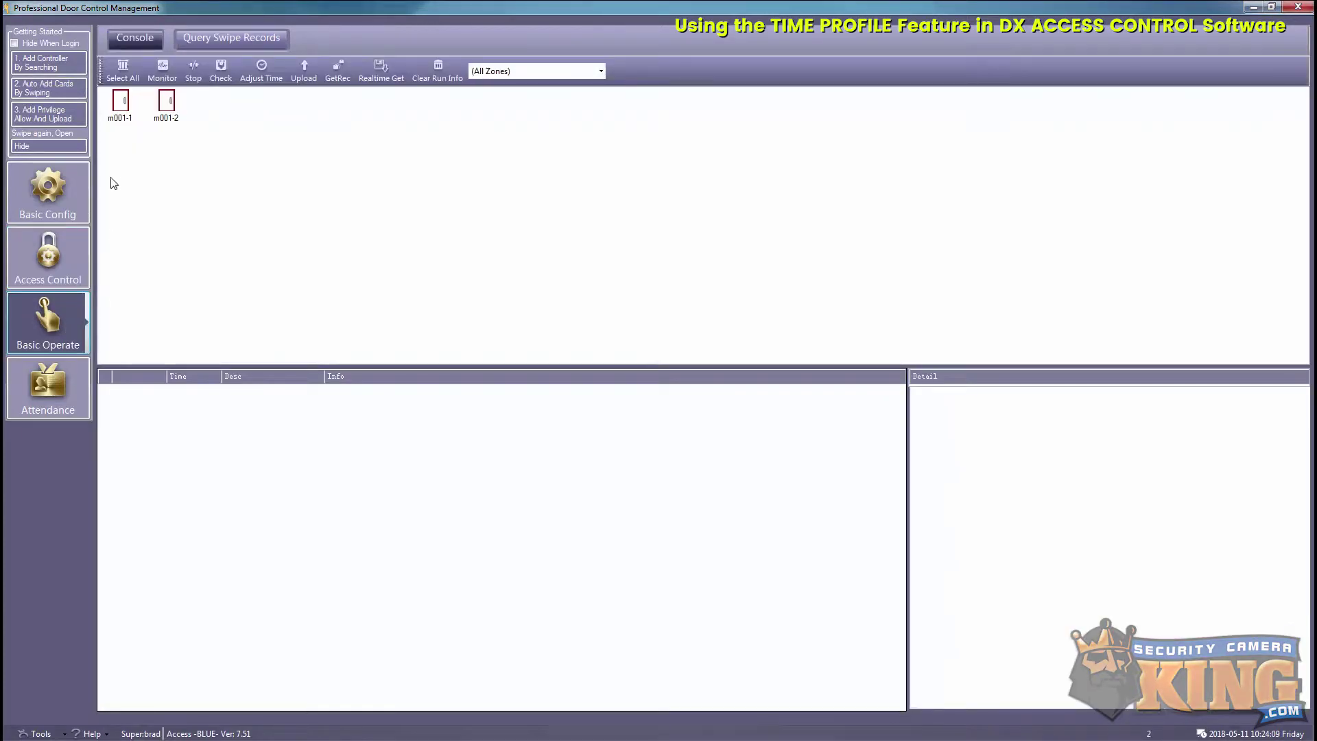
click(123, 69)
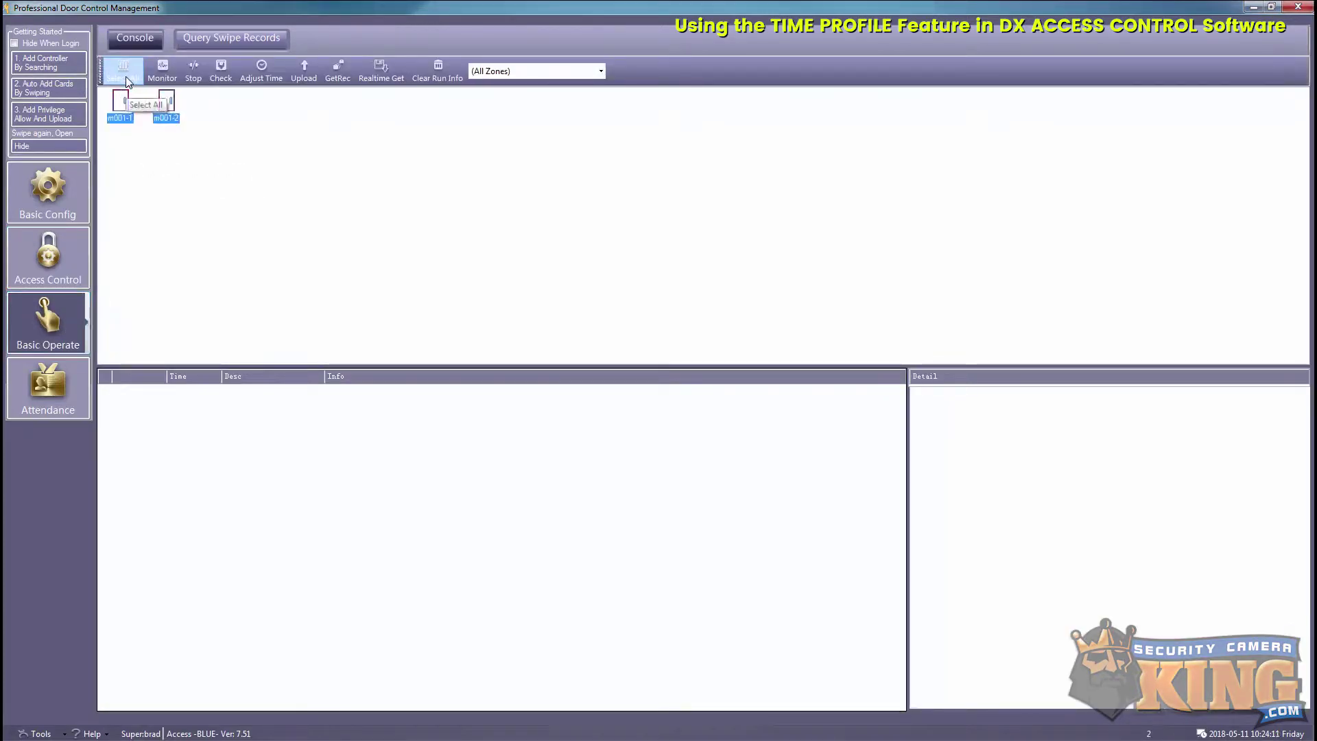
click(294, 81)
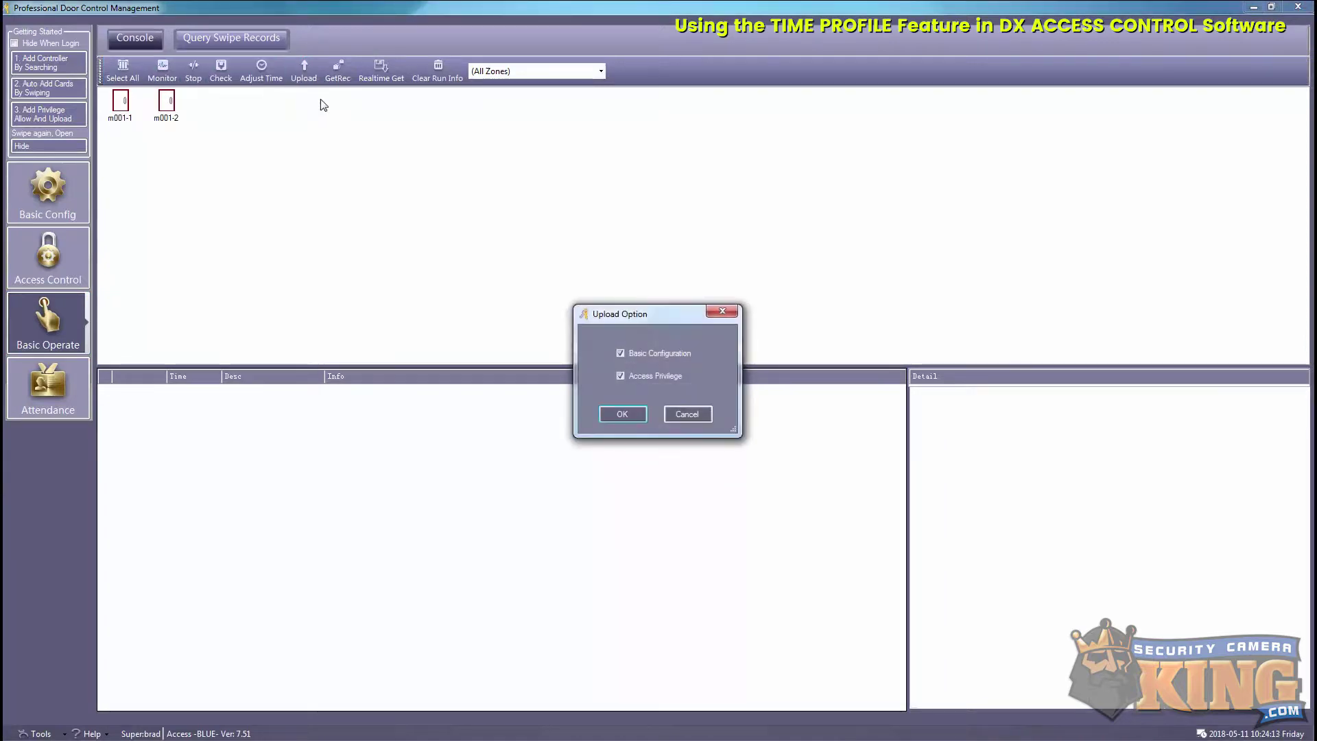
click(621, 414)
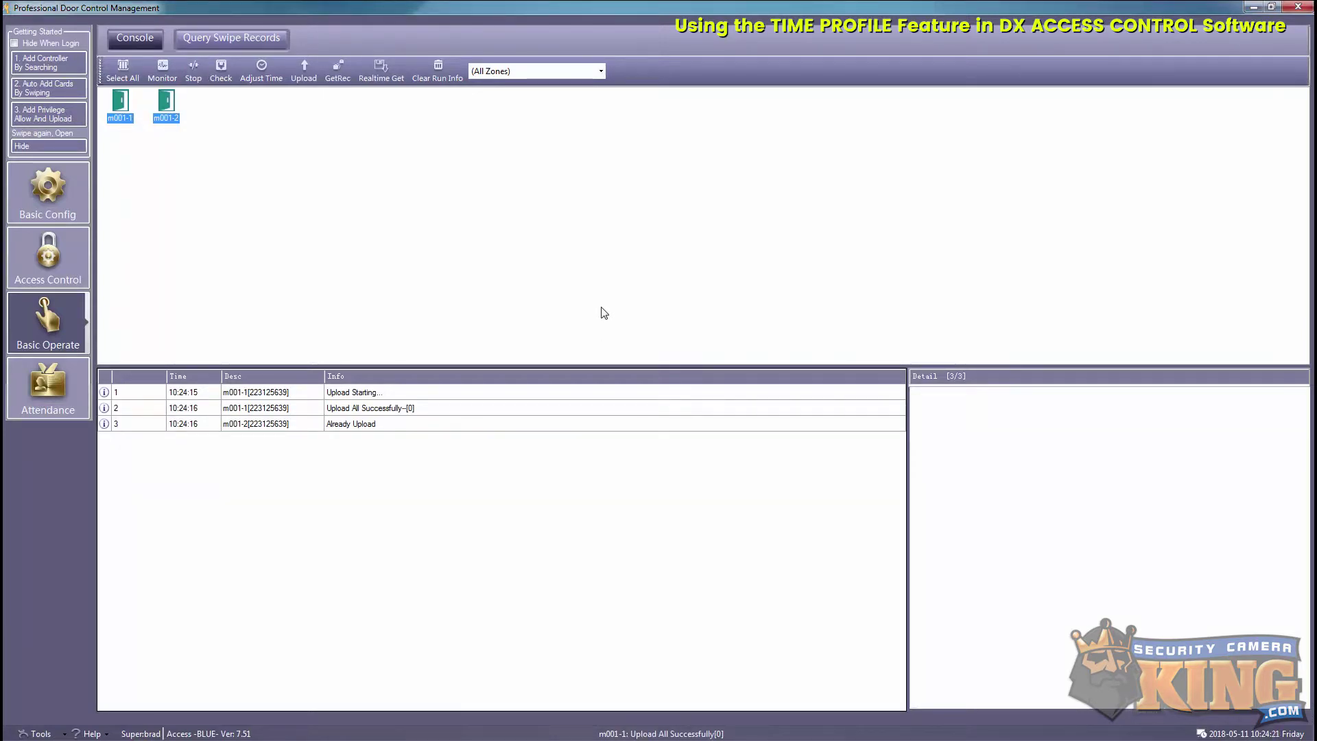
Open the Access Privileges Assignment window from the Access Privilege list.
click(53, 277)
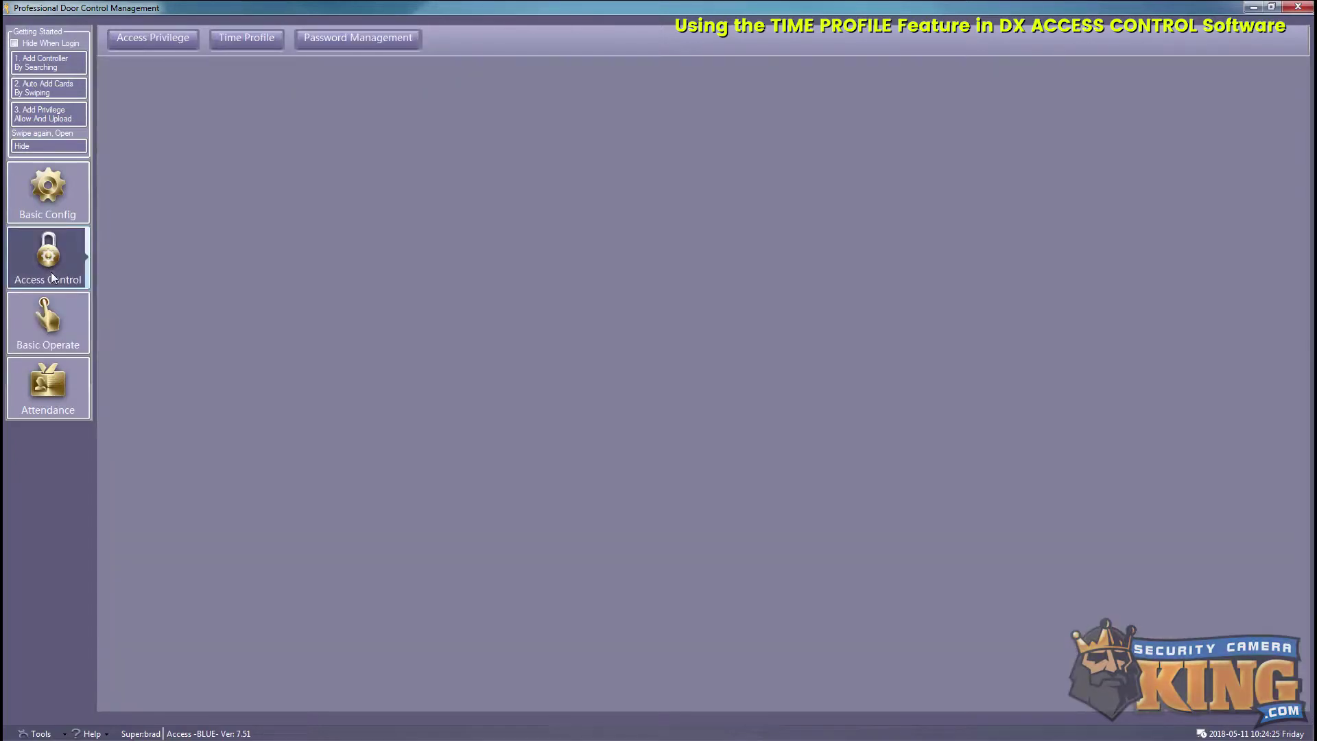
click(153, 44)
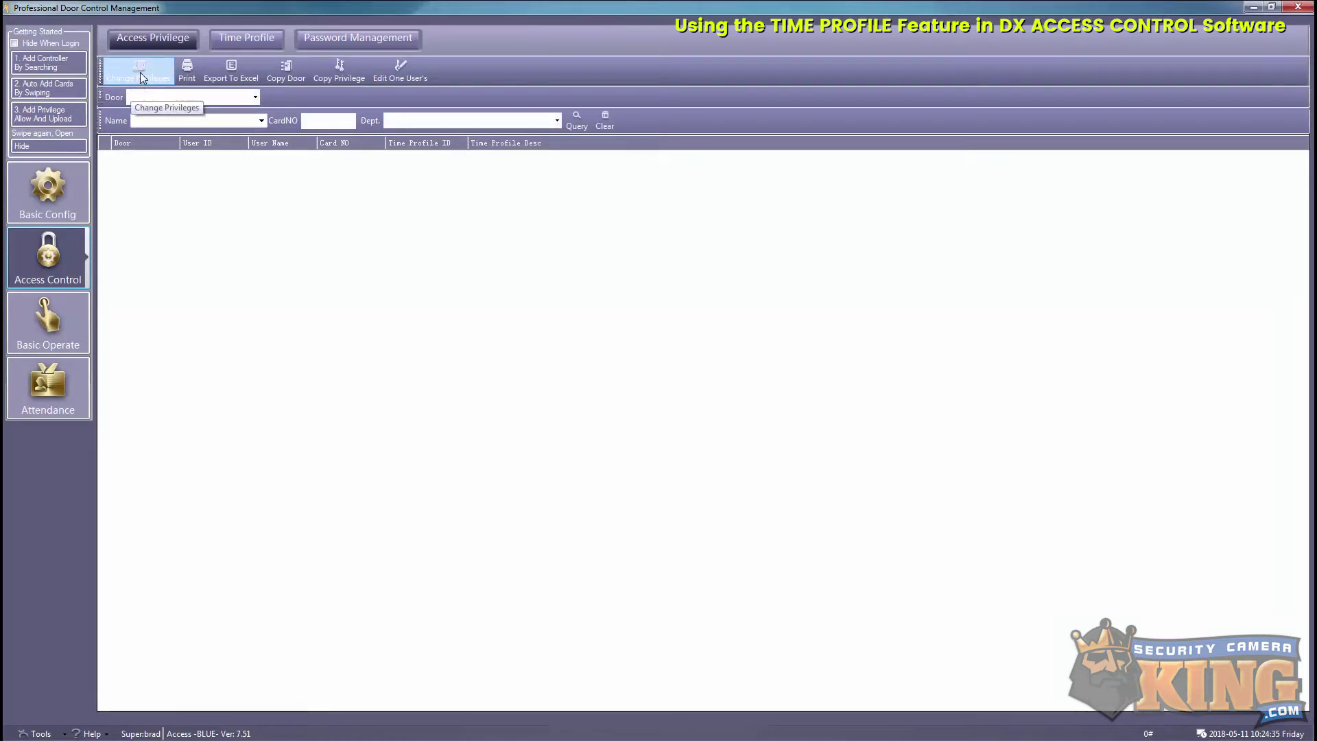
click(141, 73)
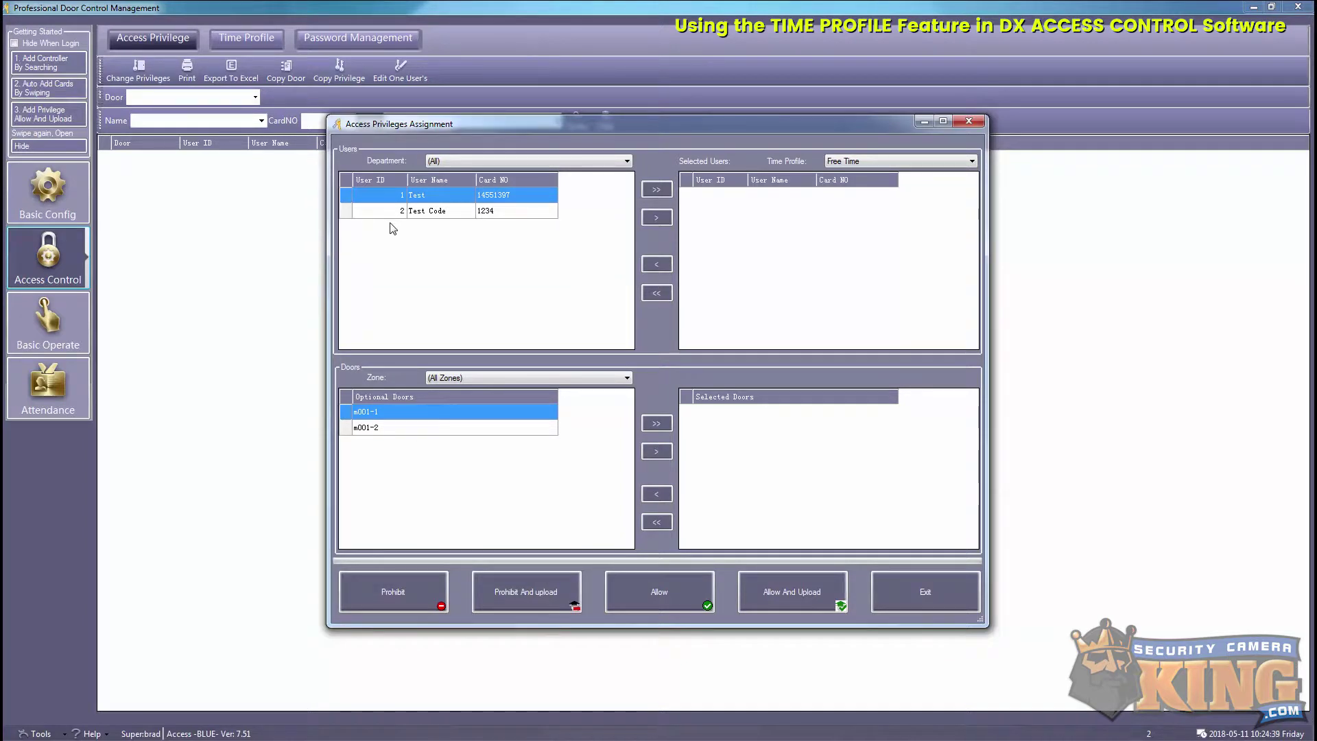
Filter users to the Sales department, choose time profile 3 [Sales], and select the Sales user.
click(458, 165)
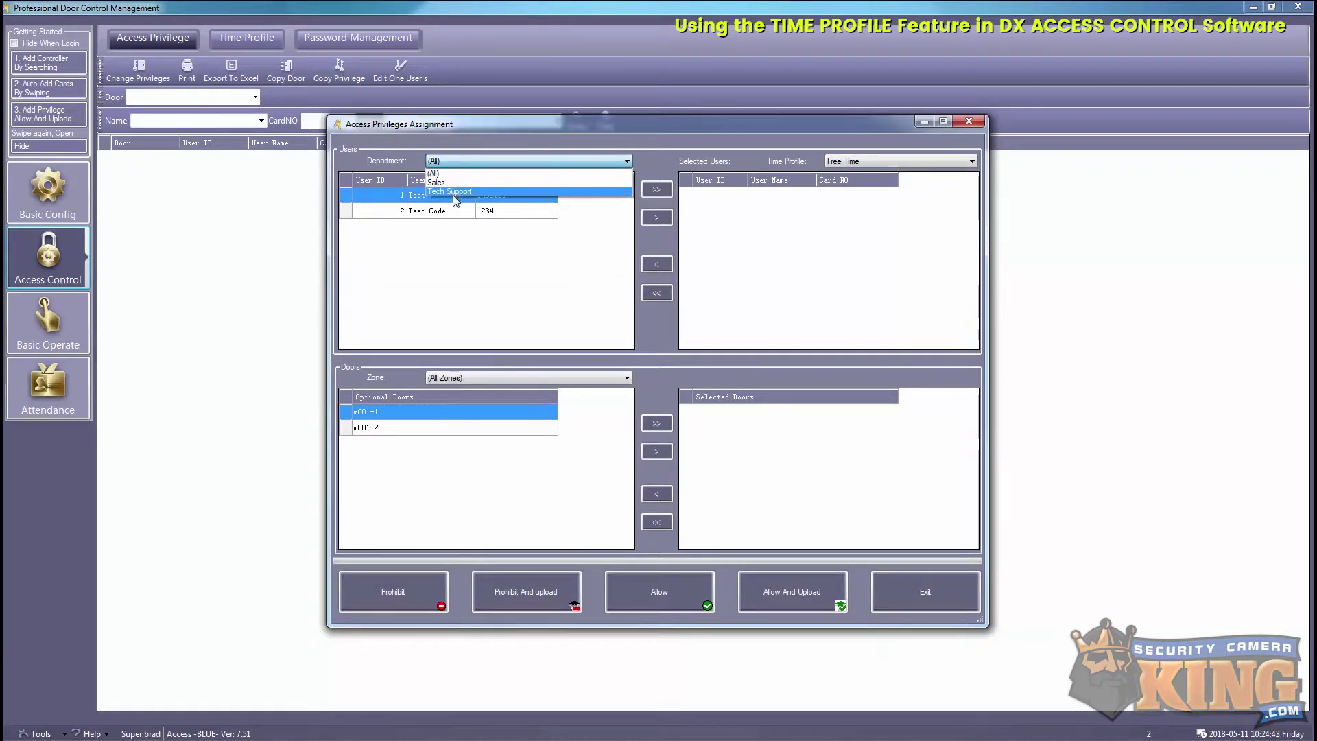
click(467, 159)
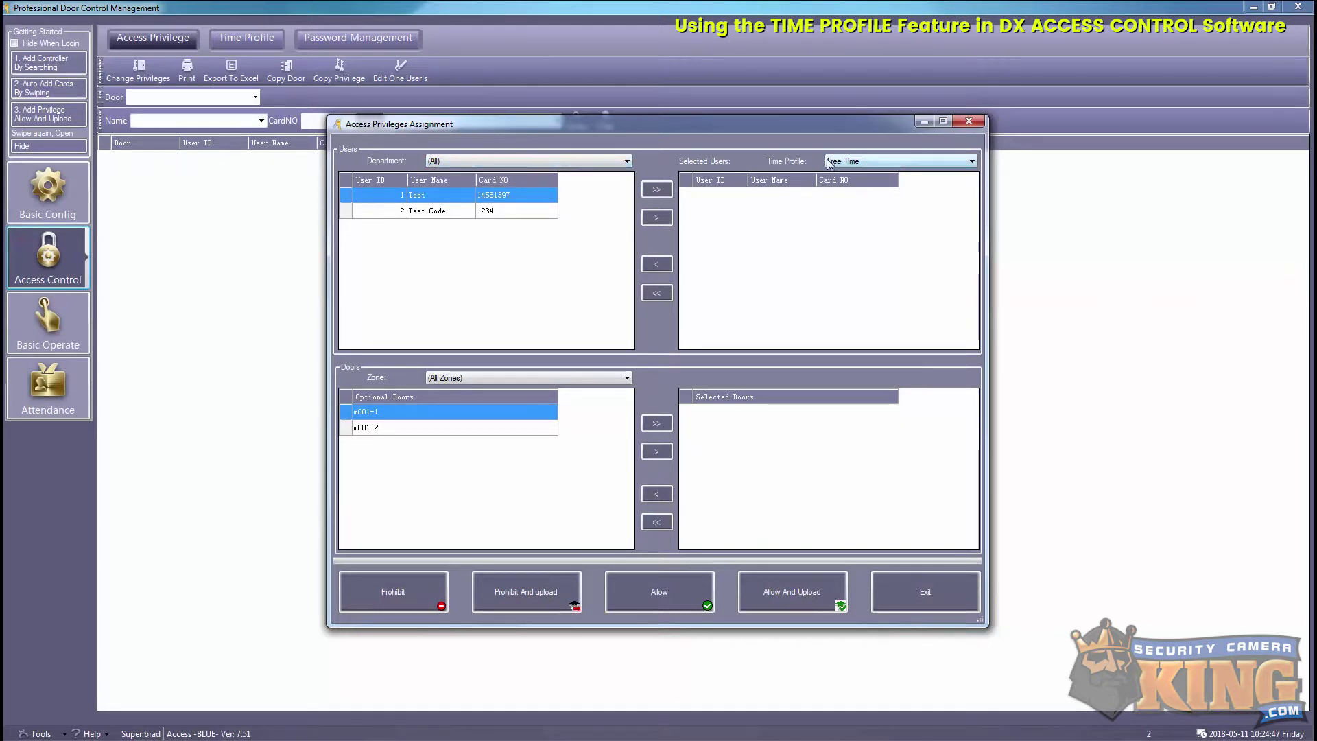
click(903, 162)
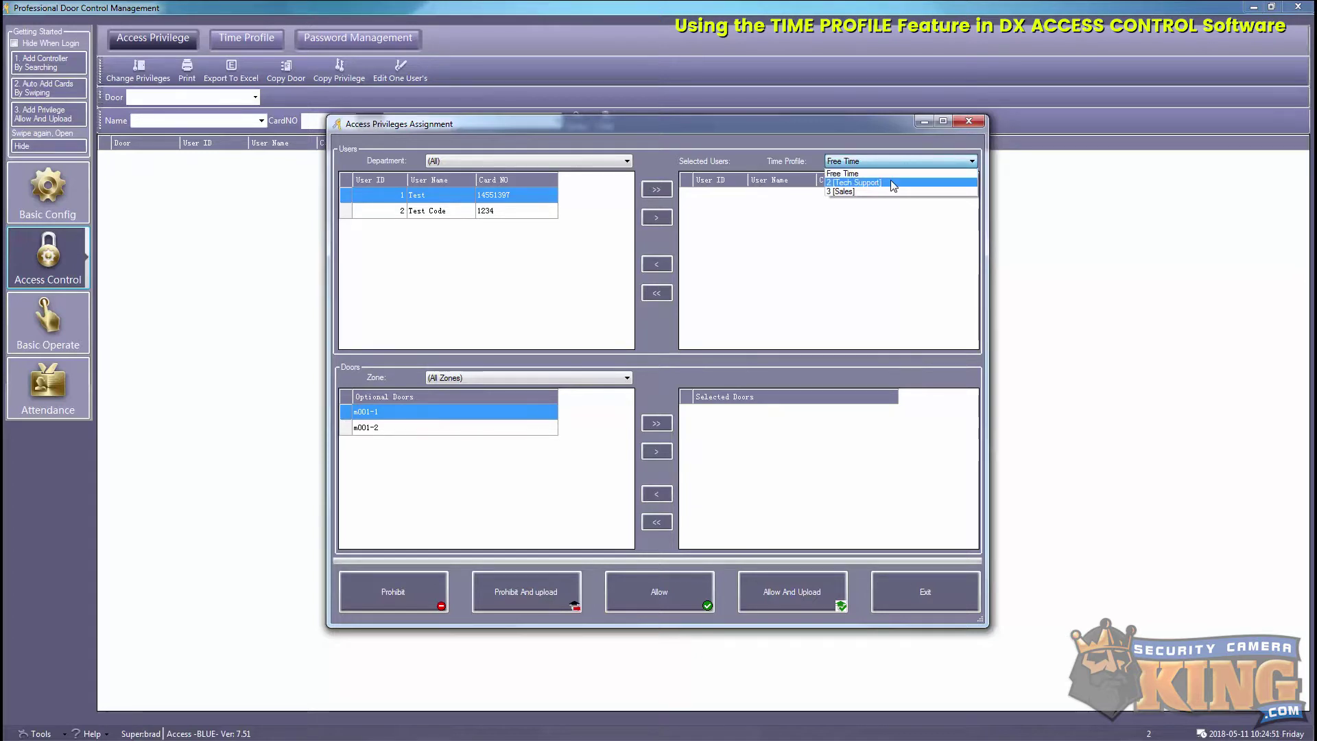
click(830, 151)
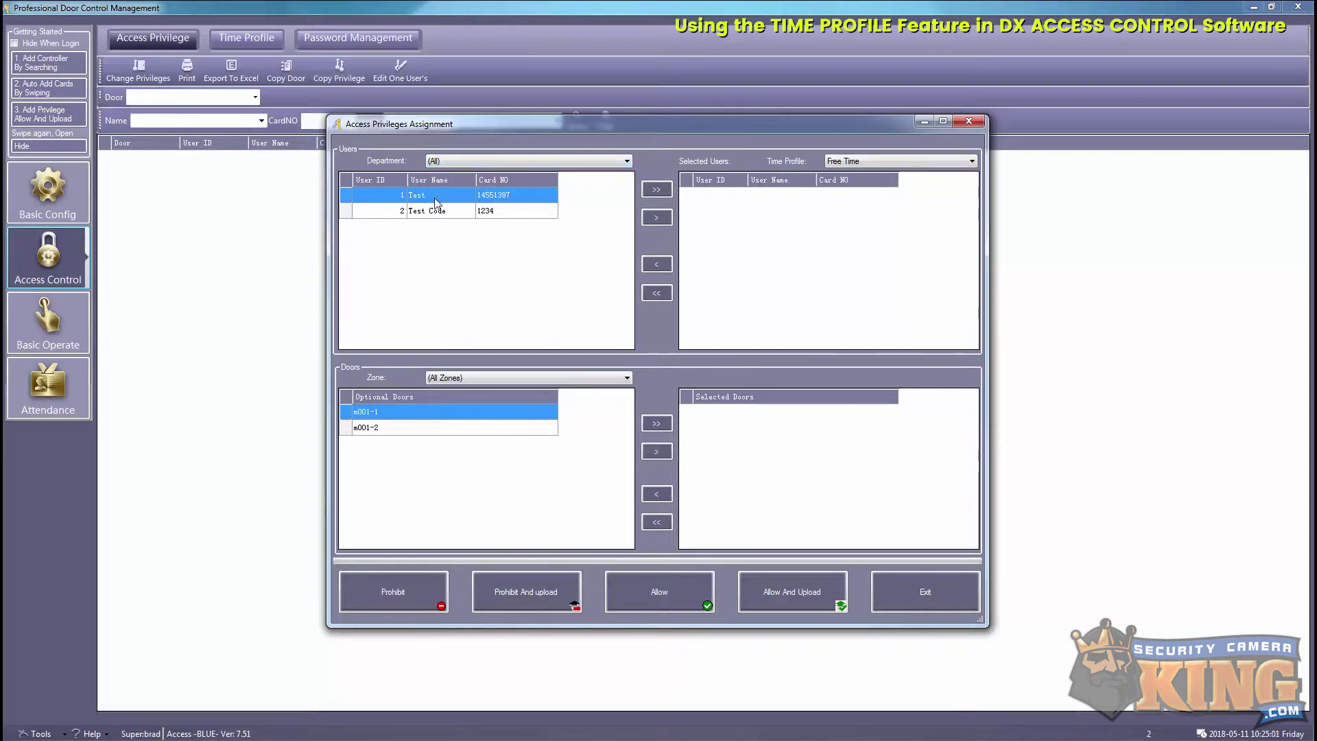
click(478, 160)
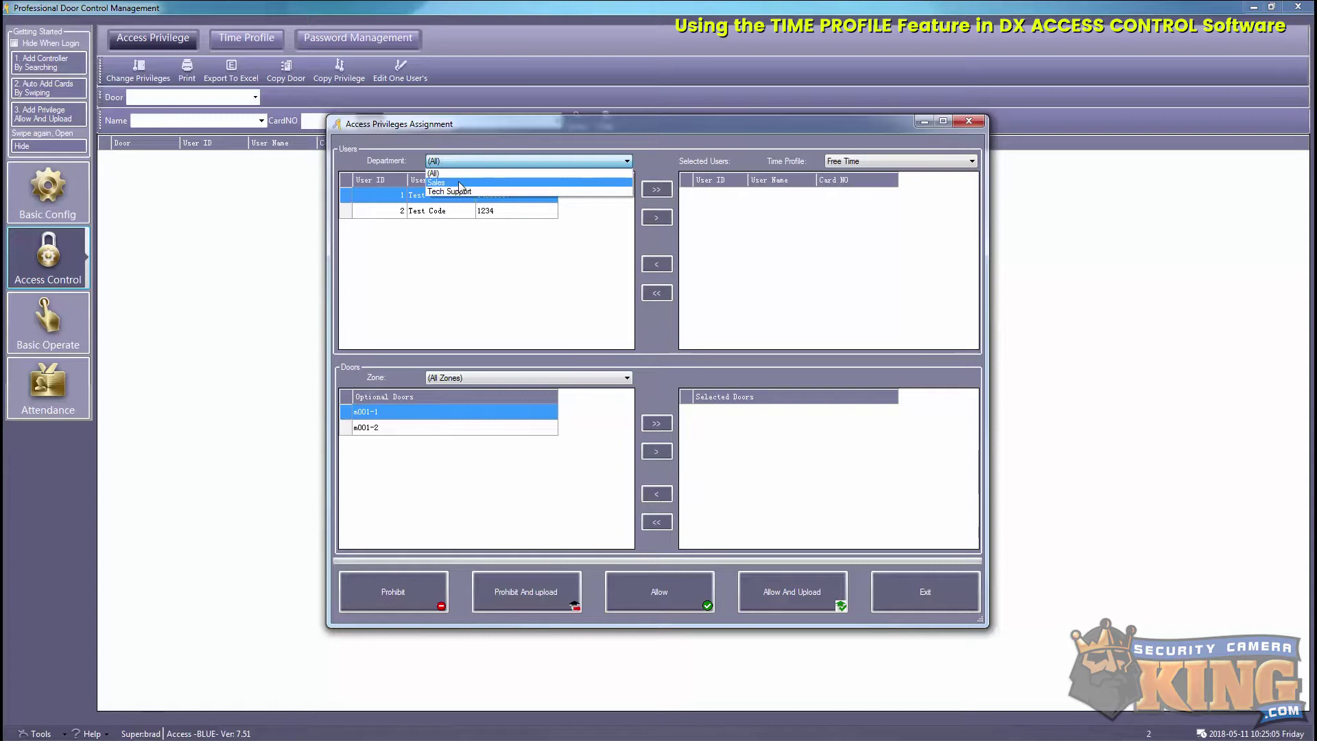
click(459, 182)
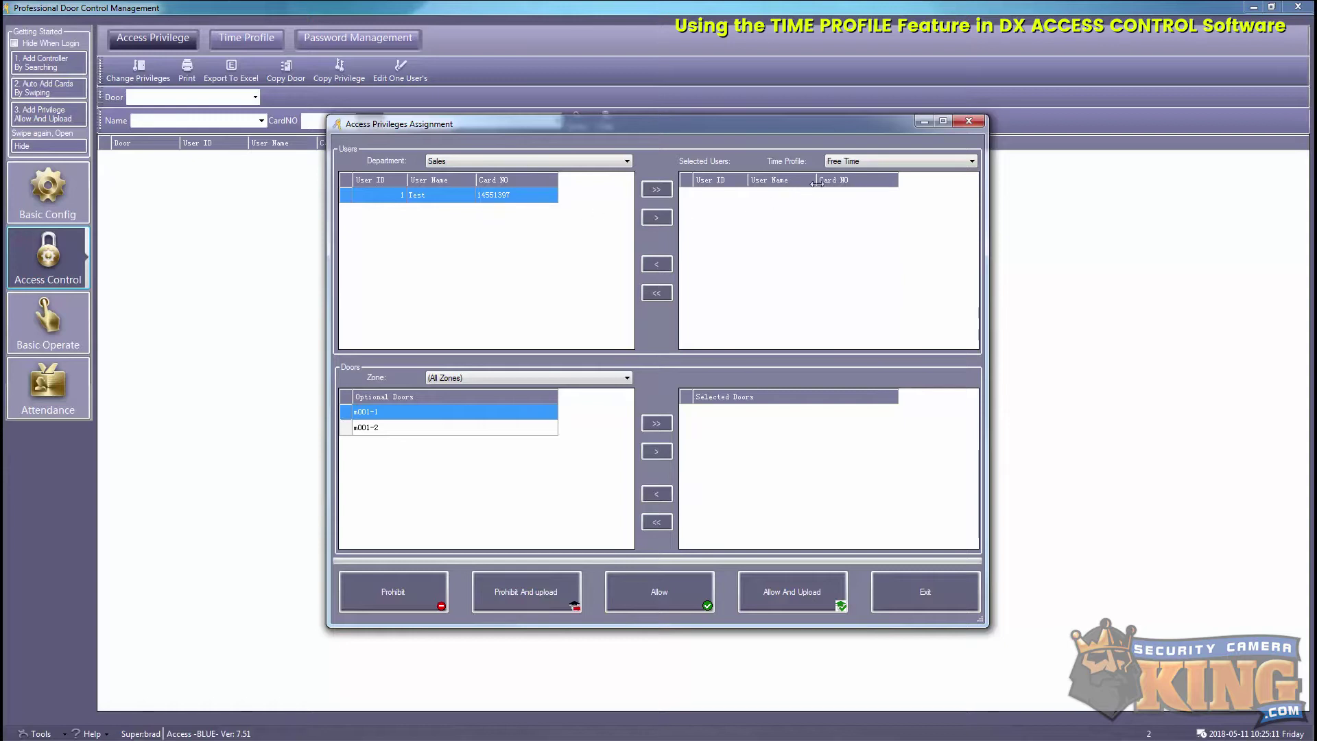
click(873, 162)
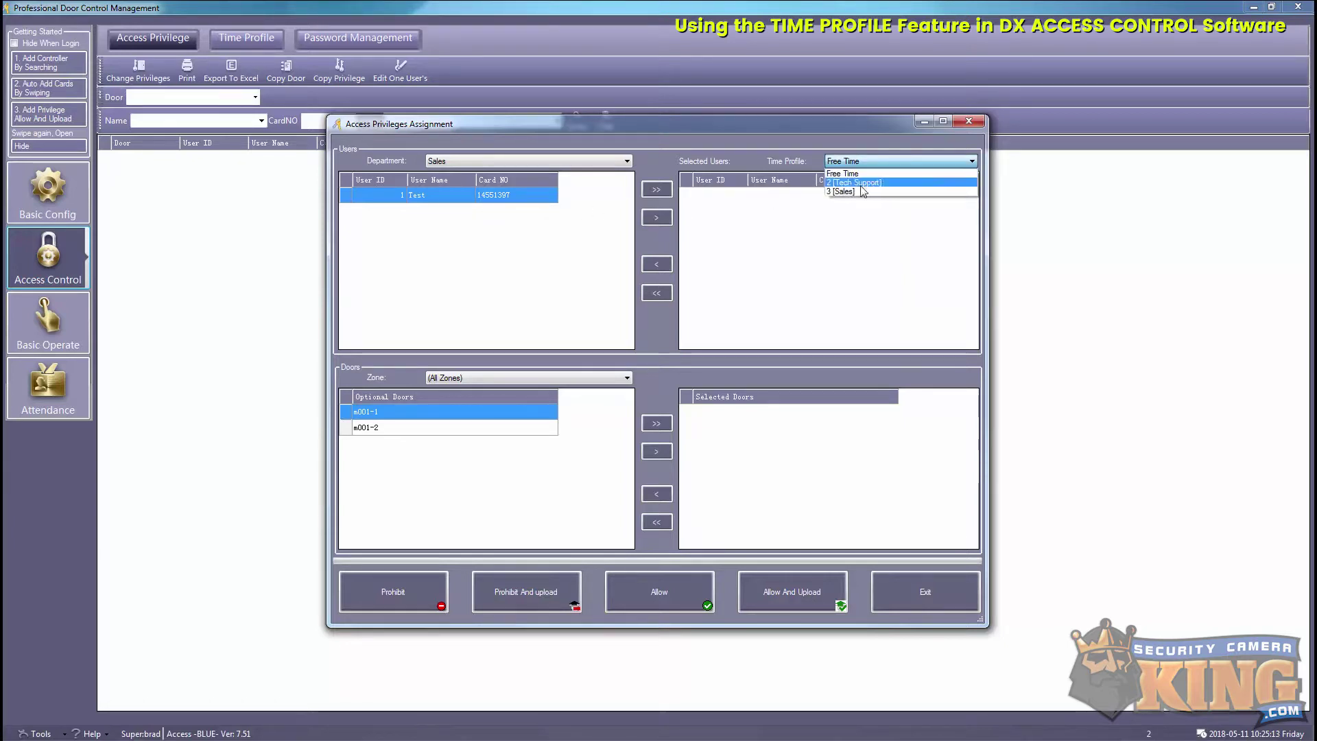
click(845, 195)
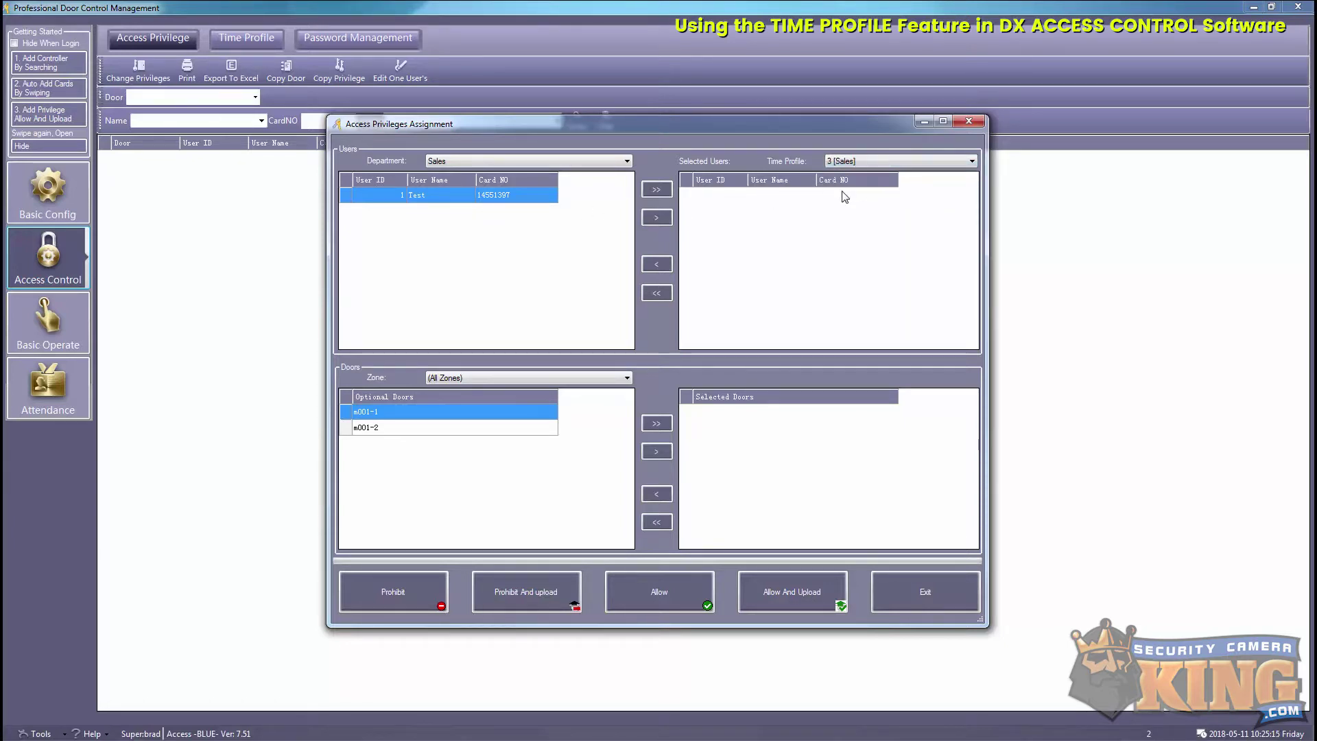
click(656, 218)
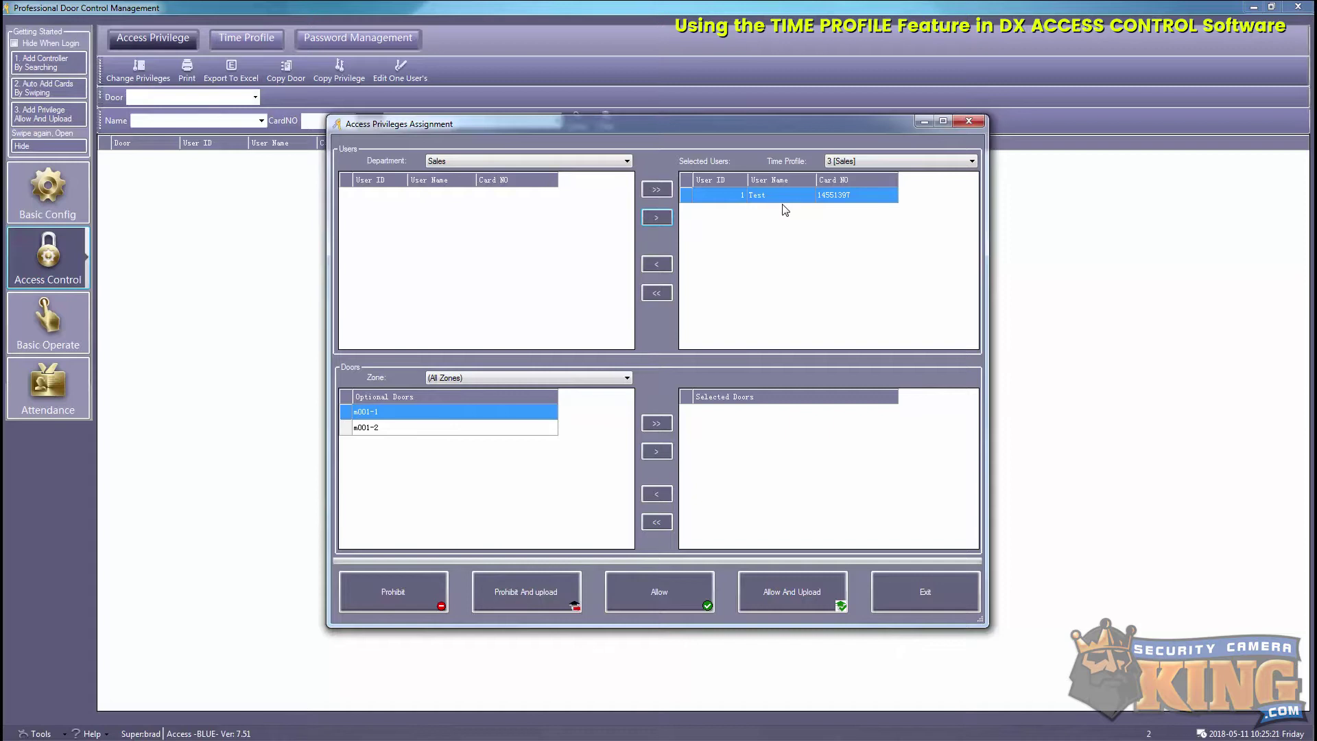
Add doors m001-1 and m001-2, then allow and upload the Sales user's access.
click(617, 379)
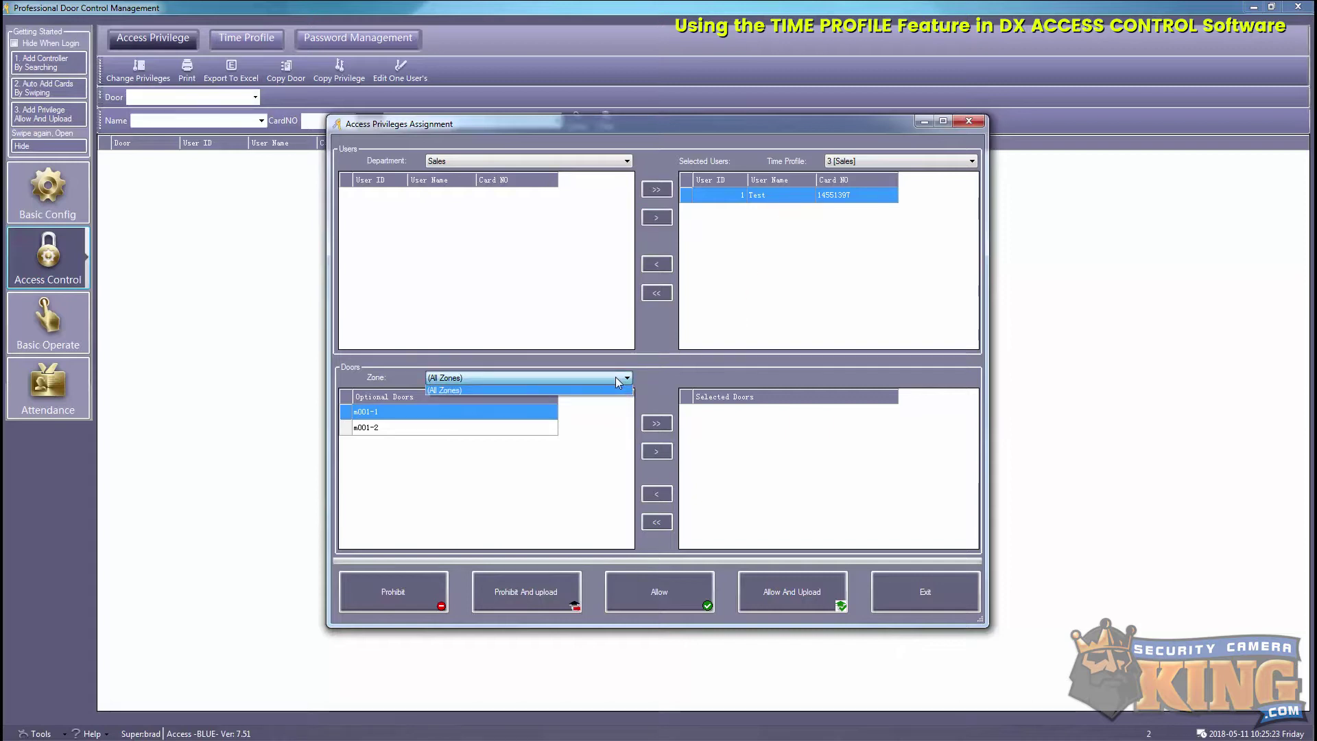
click(615, 377)
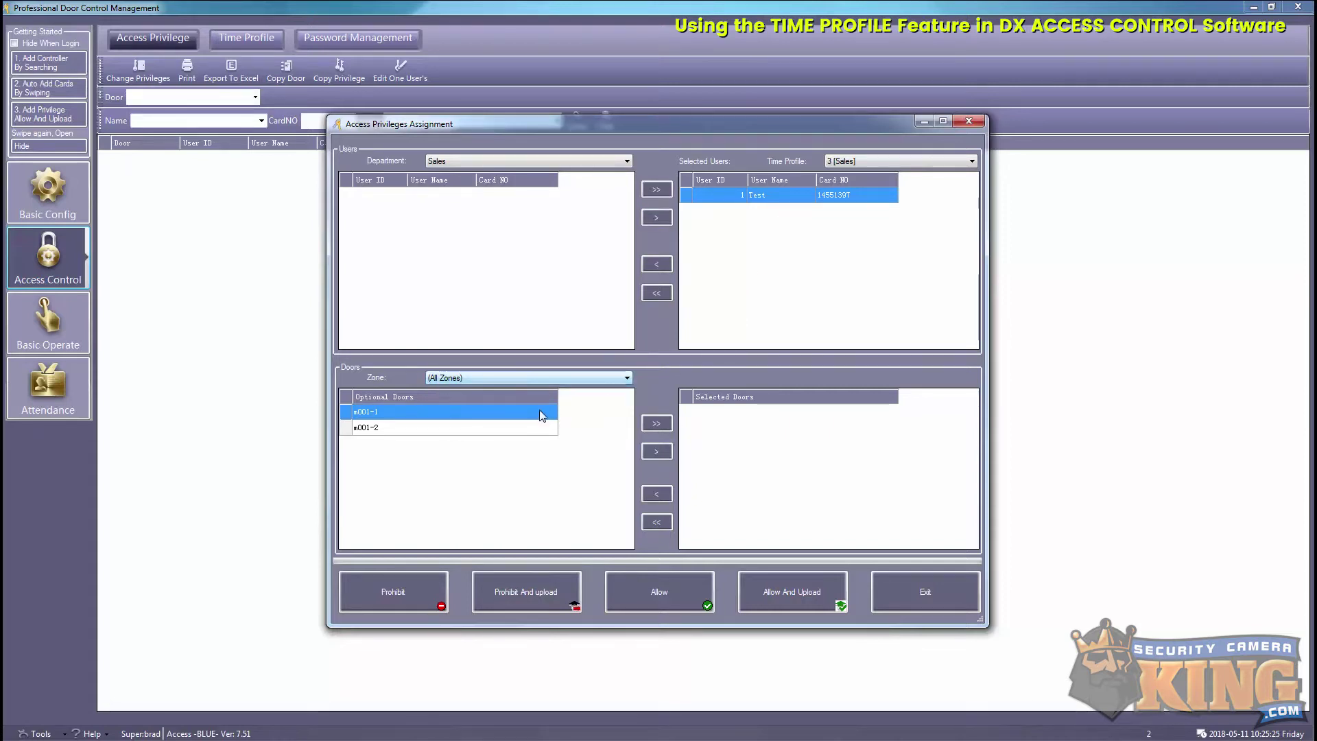
click(400, 428)
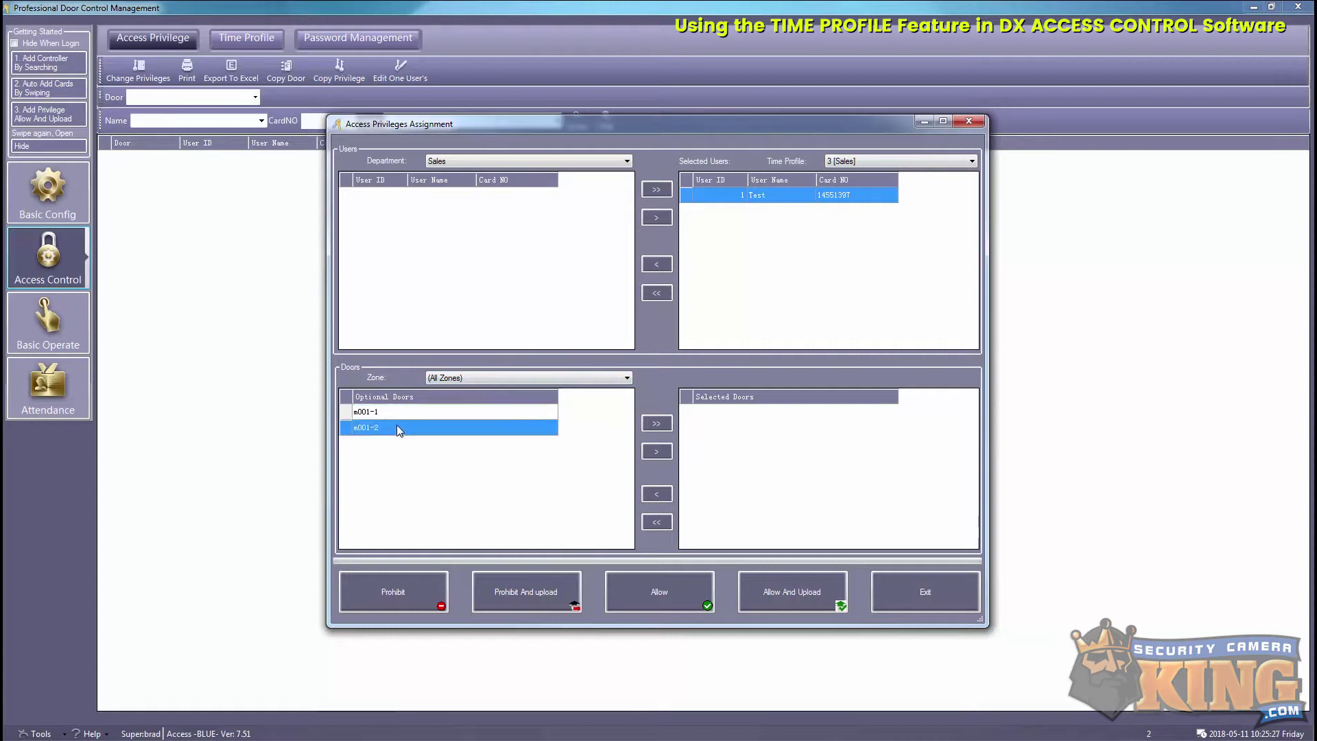
click(395, 414)
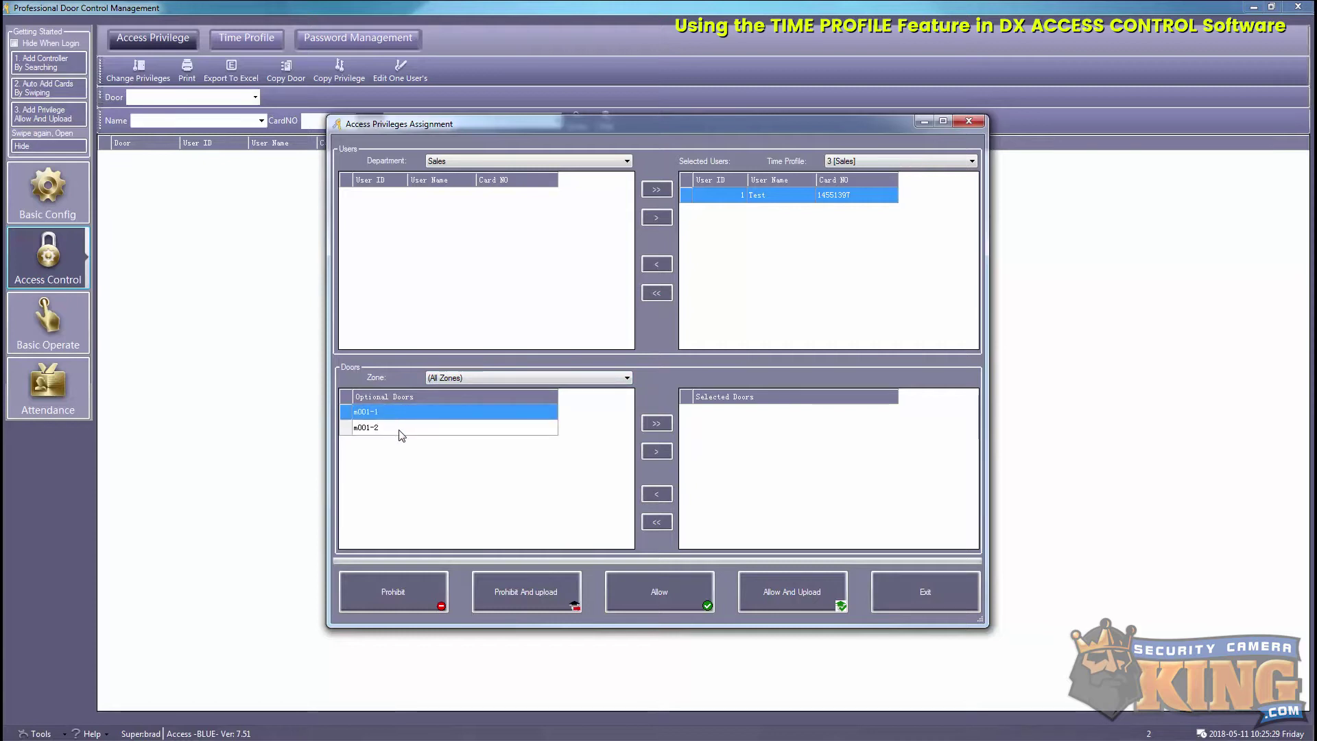
click(657, 423)
click(784, 594)
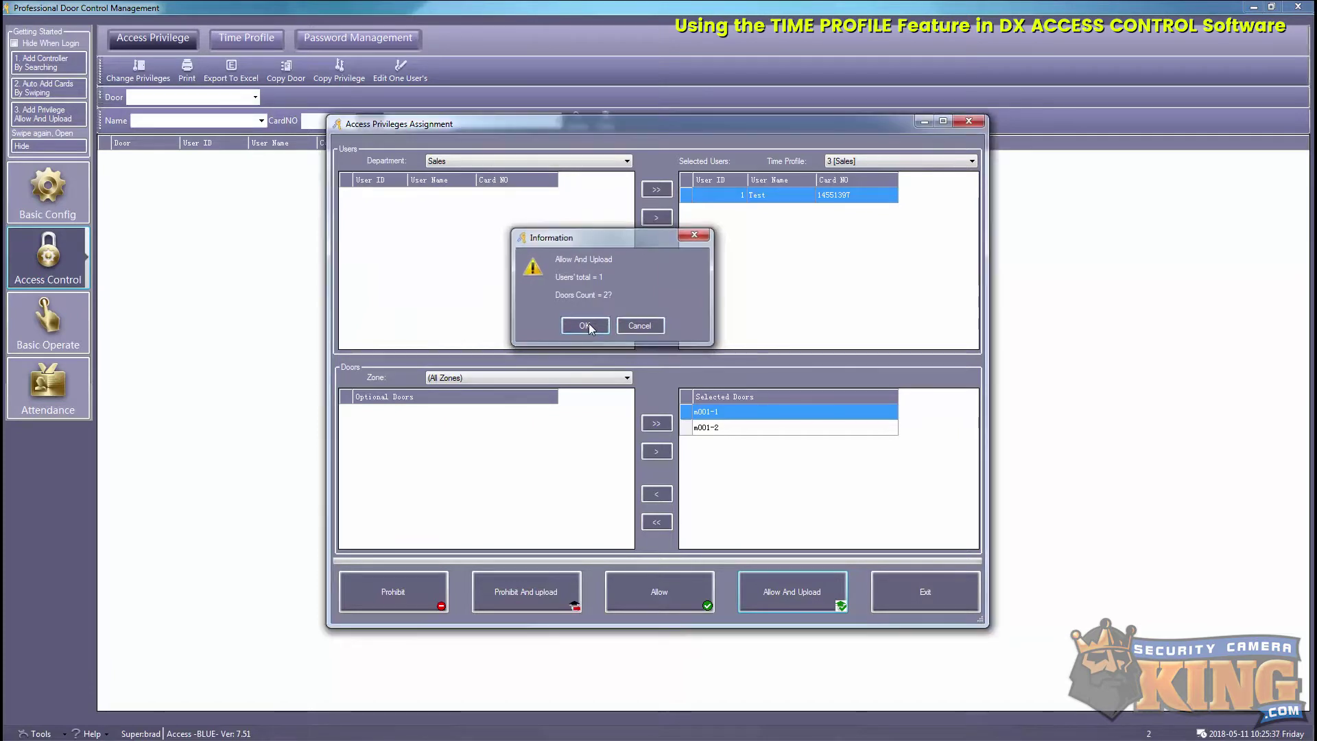
click(585, 326)
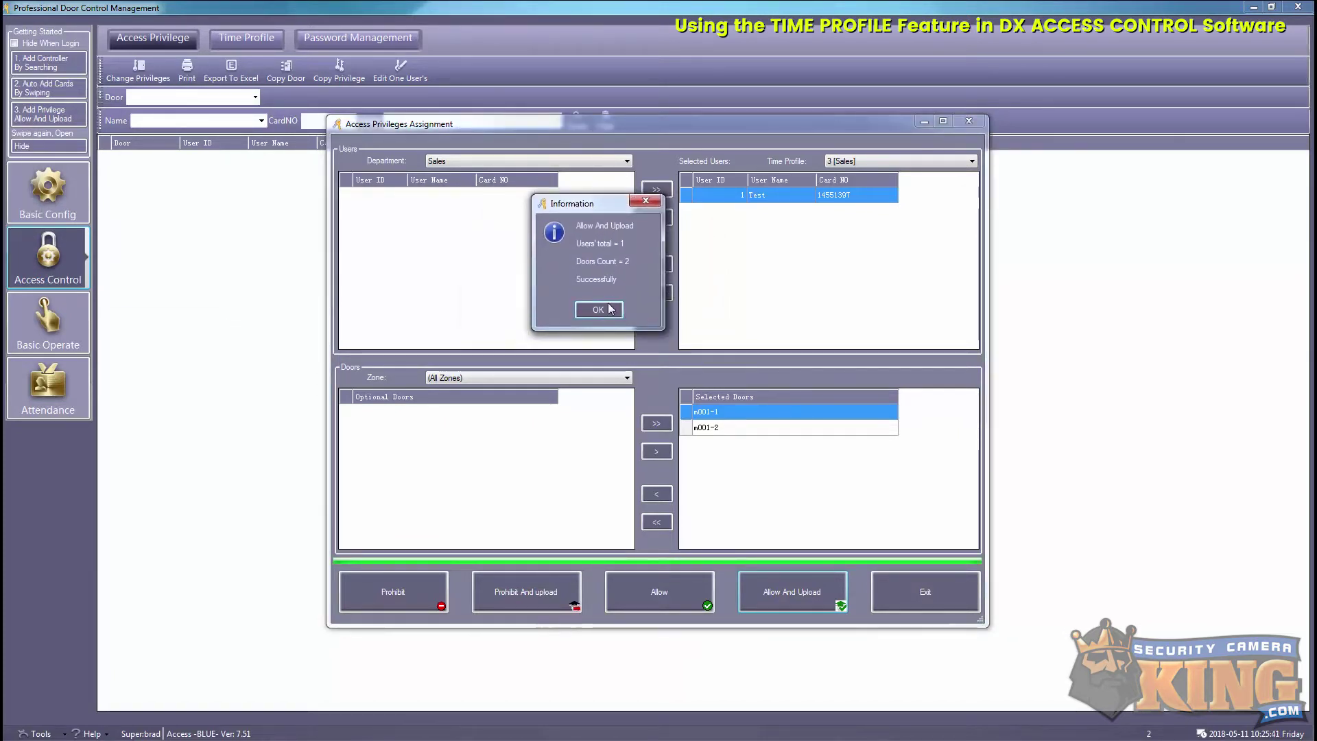
click(606, 310)
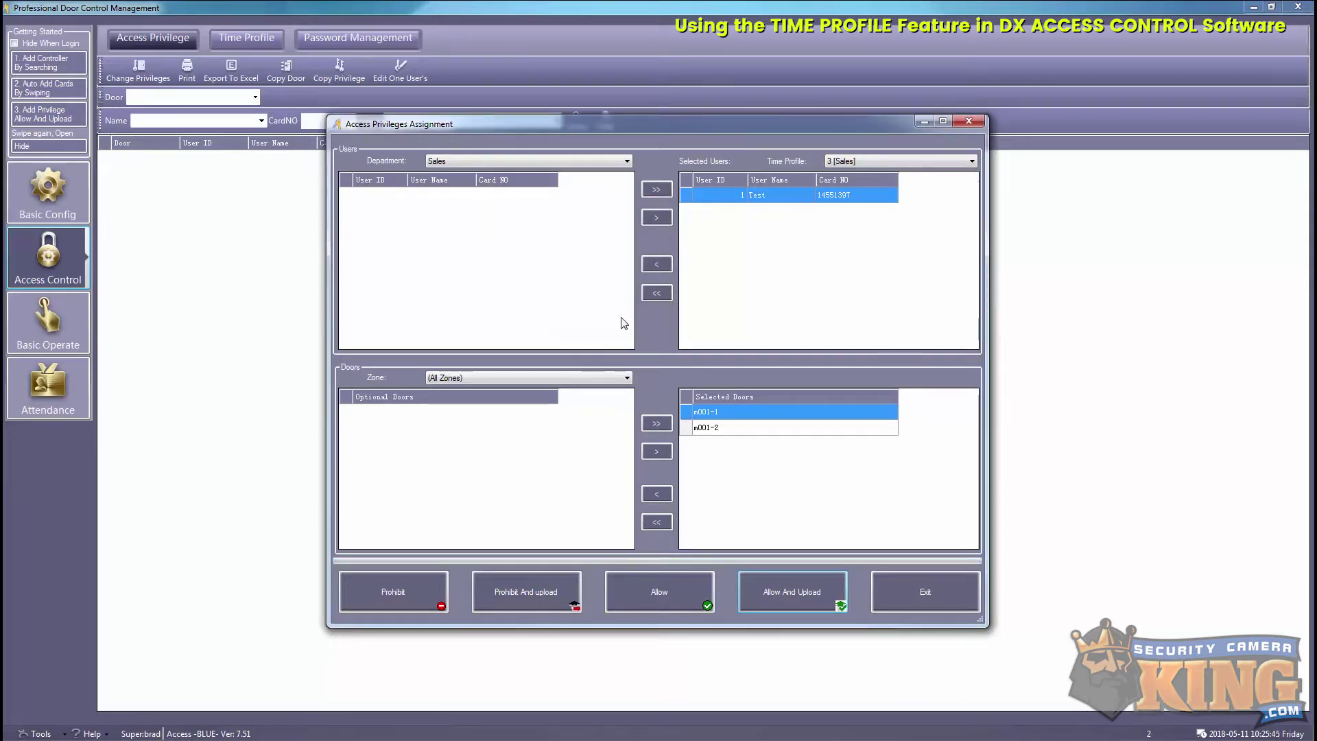
click(968, 122)
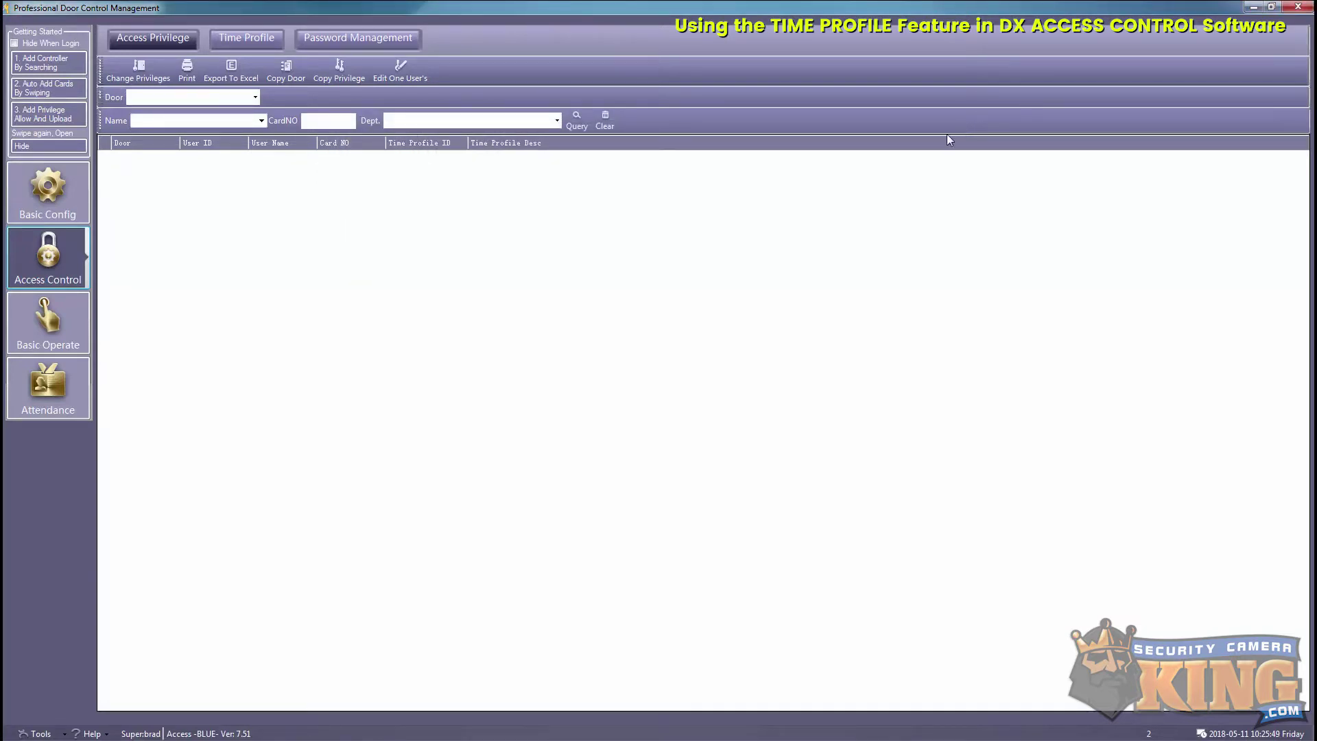
Upload access data to m001-1 and m001-2, then return to Access Control.
click(72, 325)
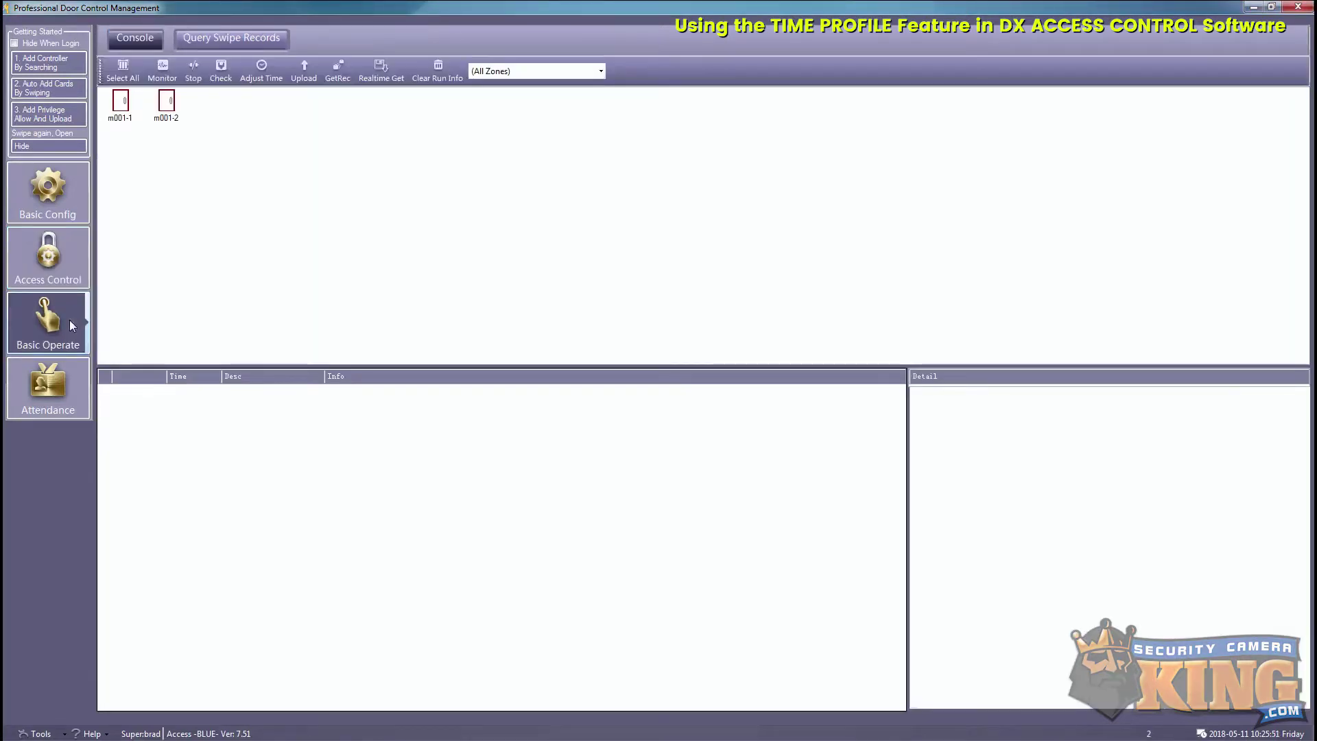
click(128, 74)
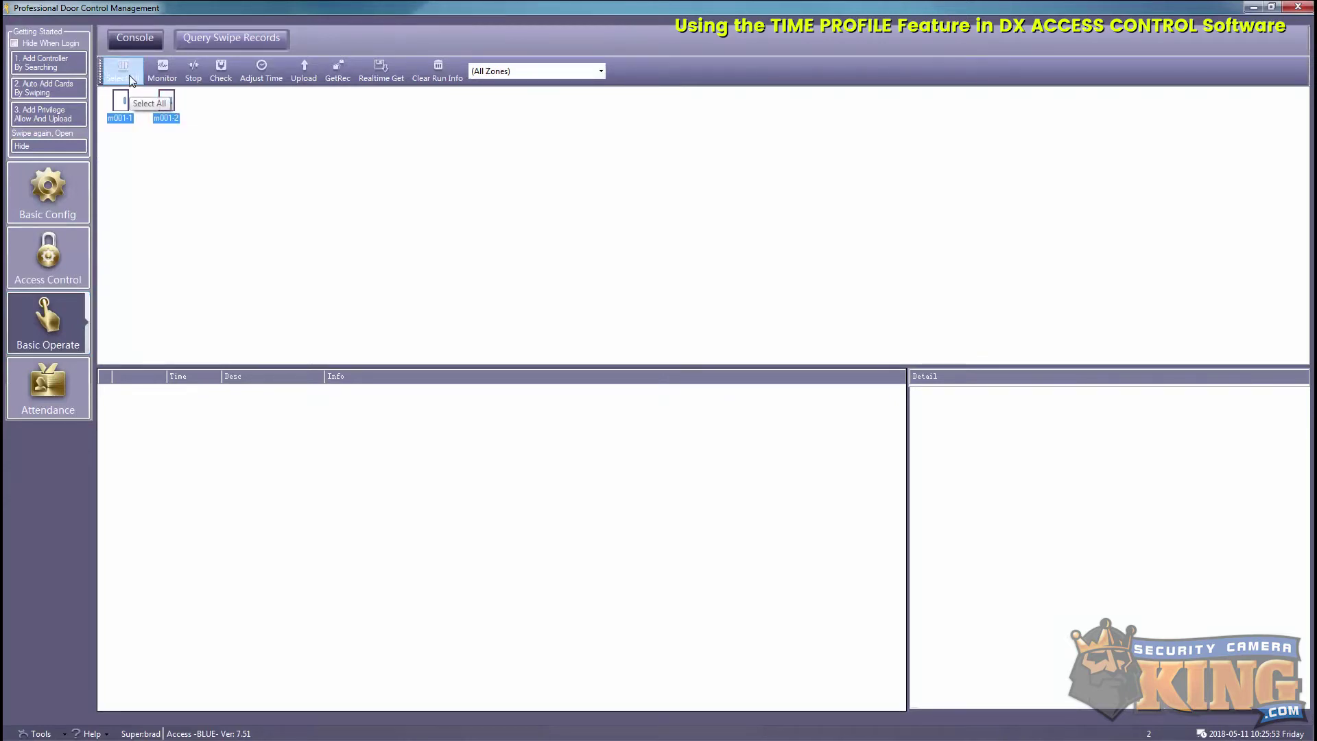
click(305, 73)
click(622, 415)
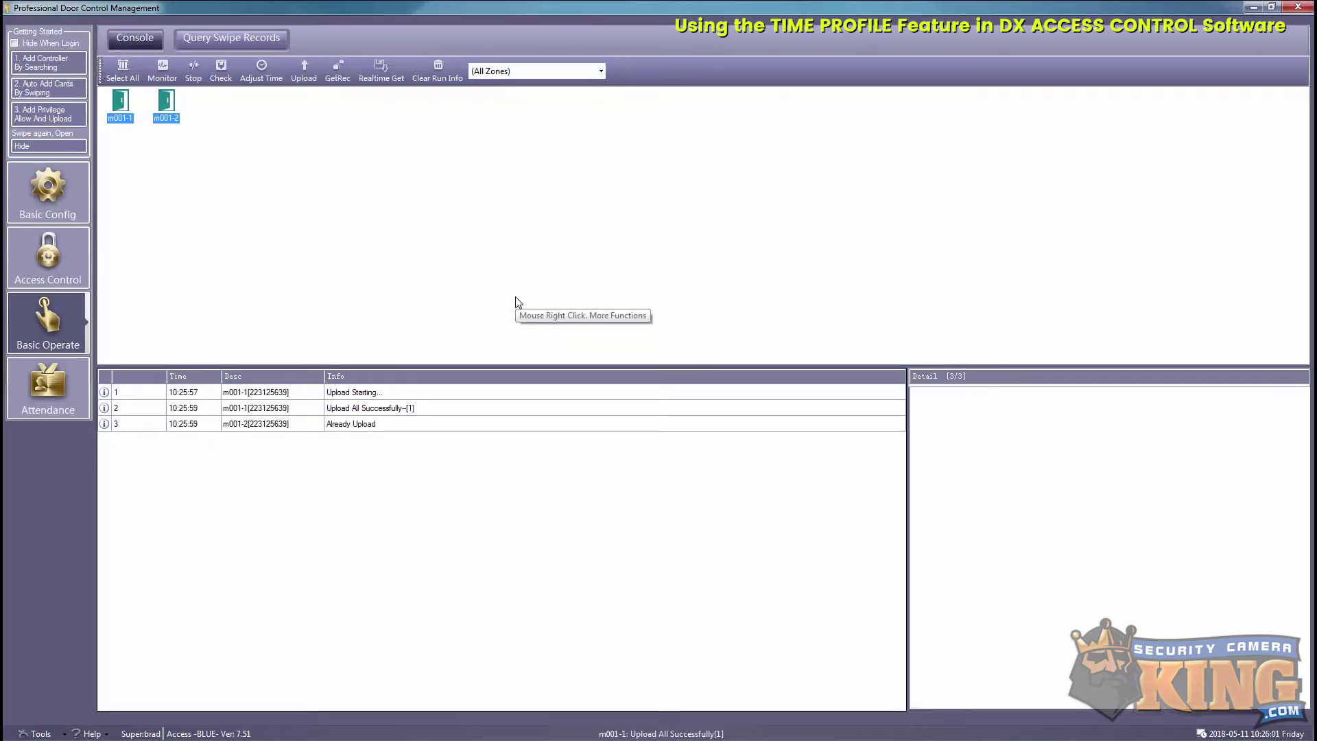
click(56, 269)
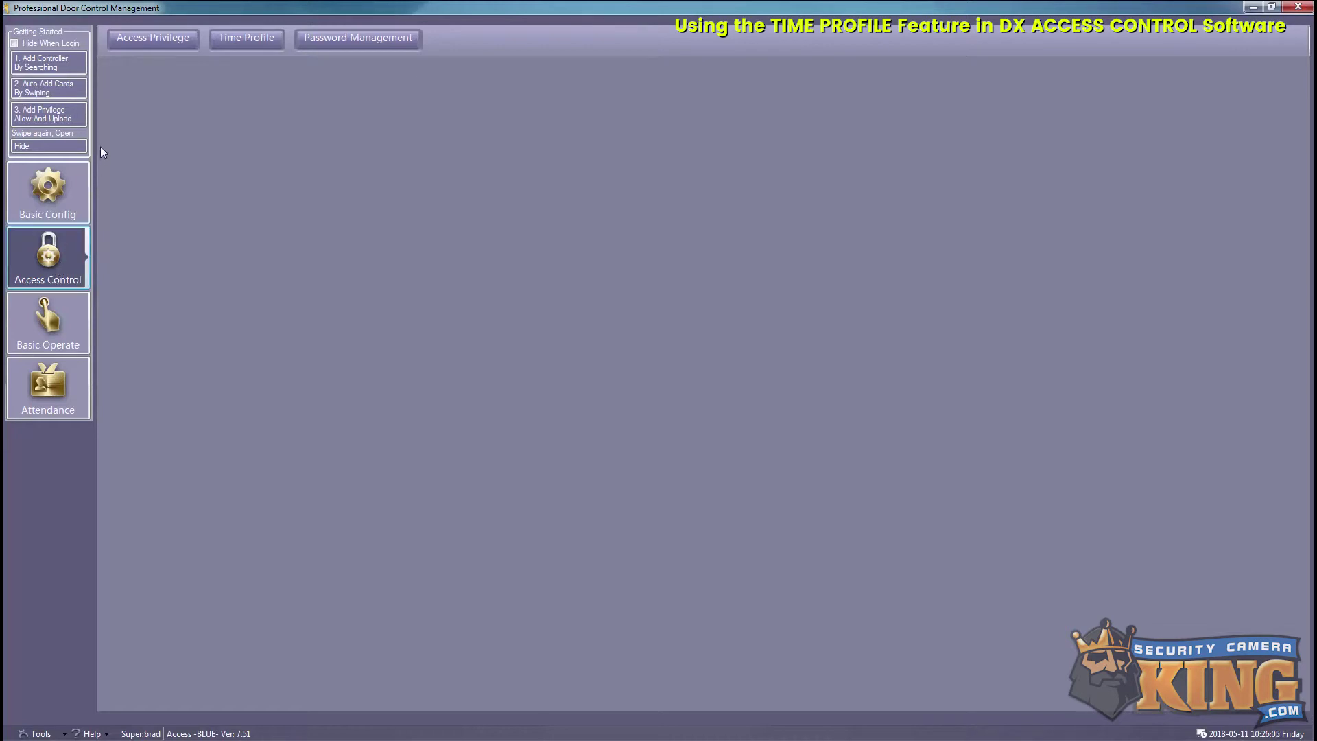
Filter users to Tech Support, choose time profile 2 [Tech Support], and select the Tech Support user.
click(142, 48)
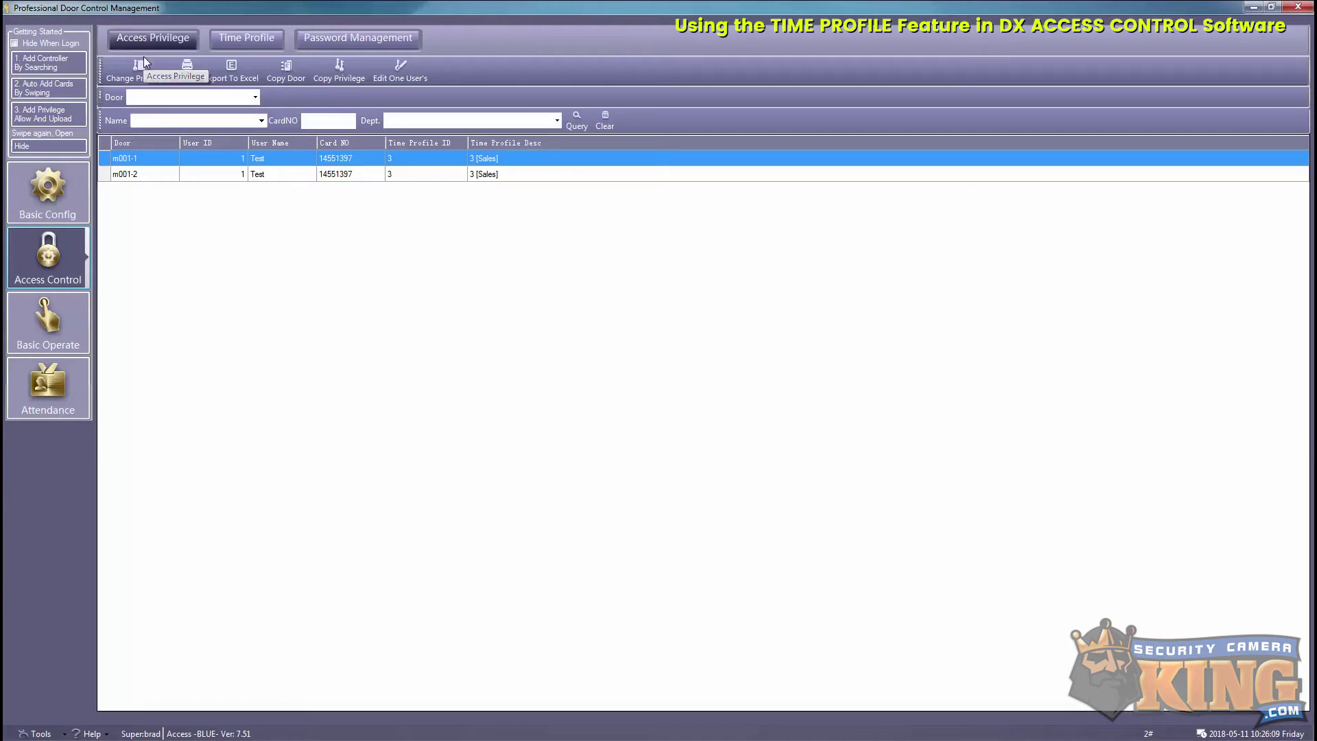
click(141, 72)
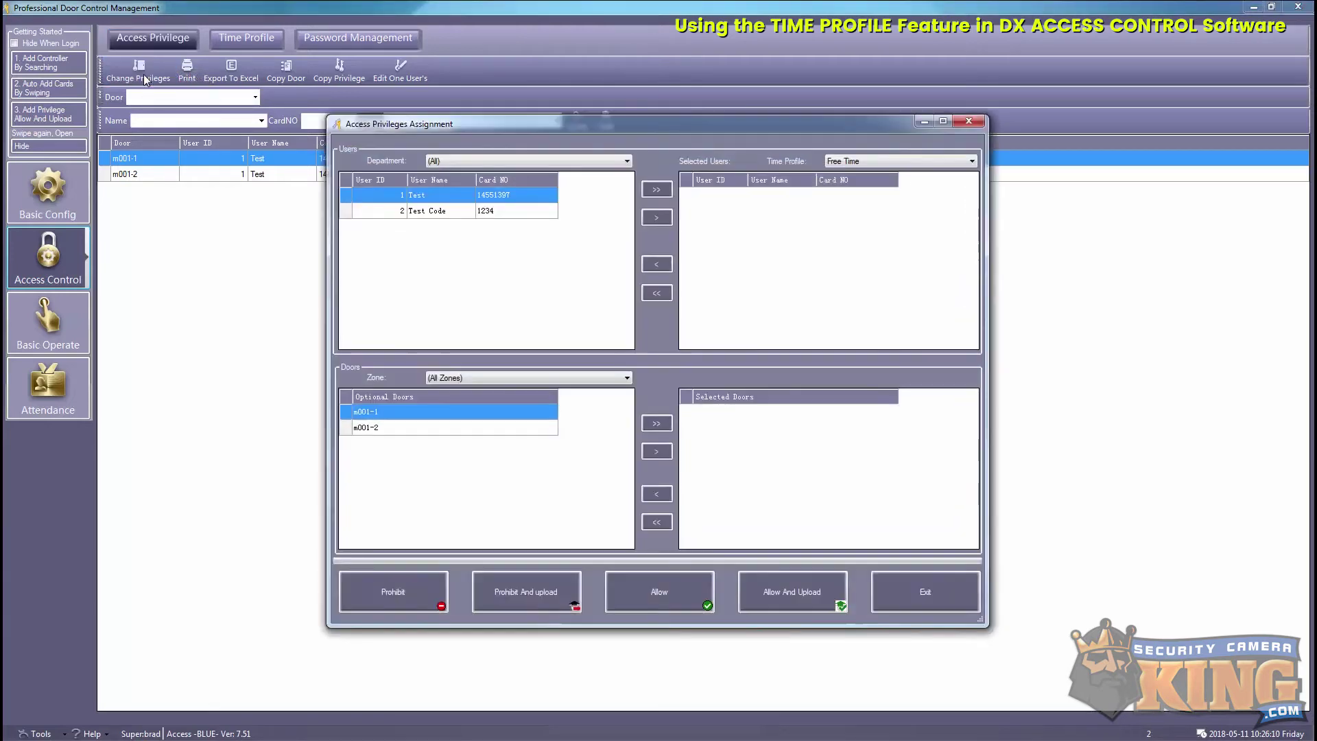
click(483, 161)
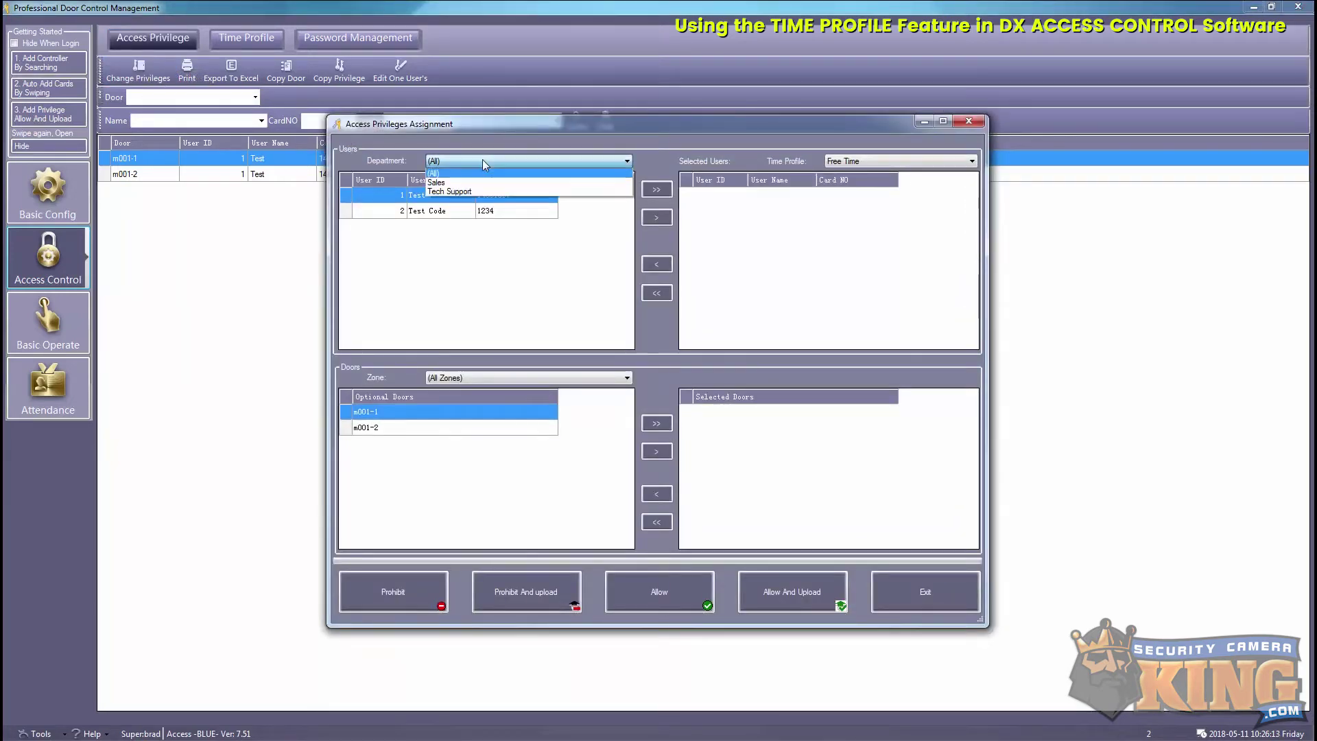
click(508, 192)
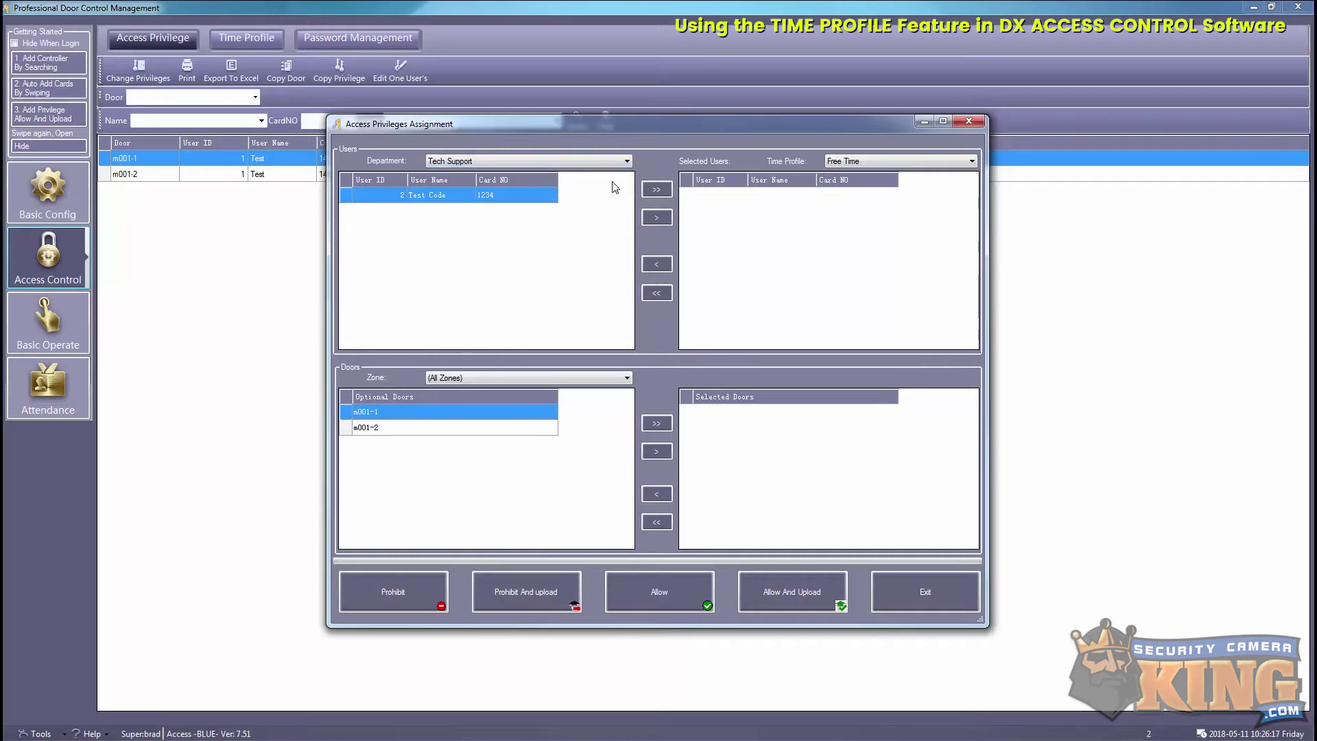
click(890, 162)
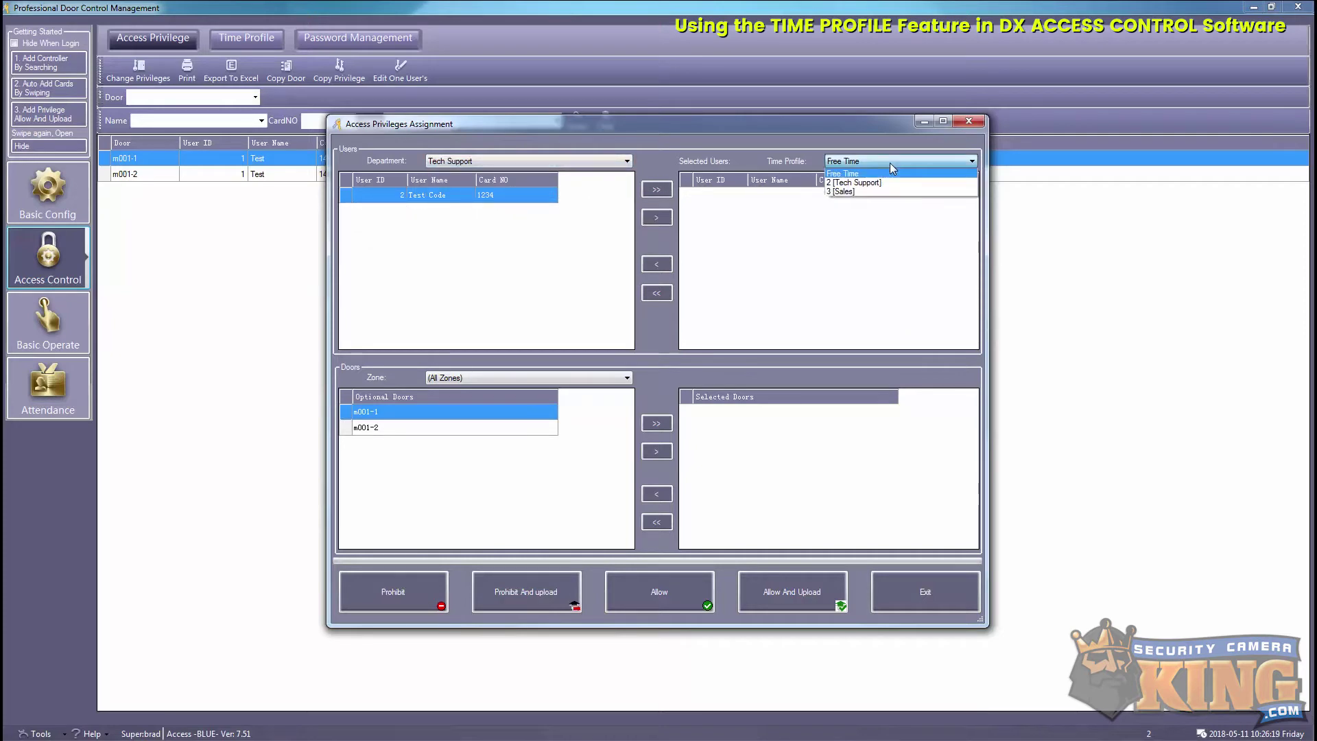
click(858, 184)
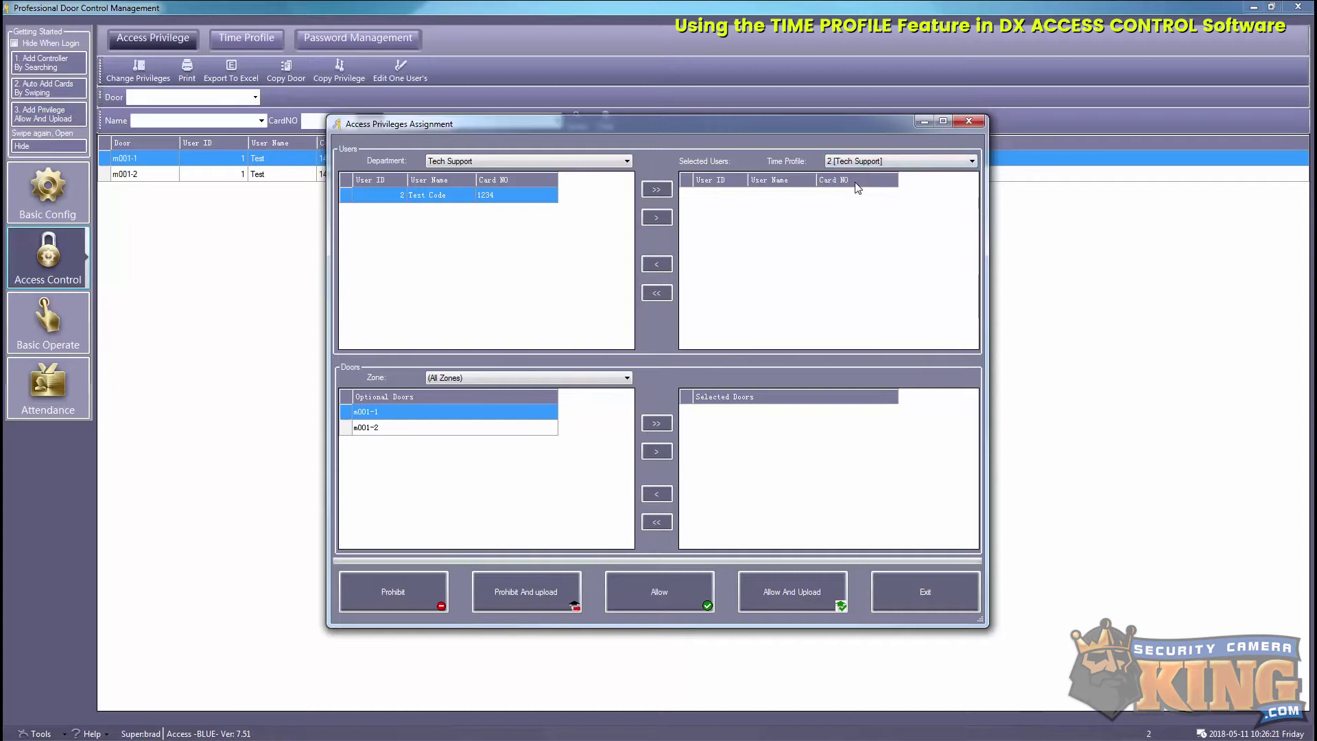
click(663, 219)
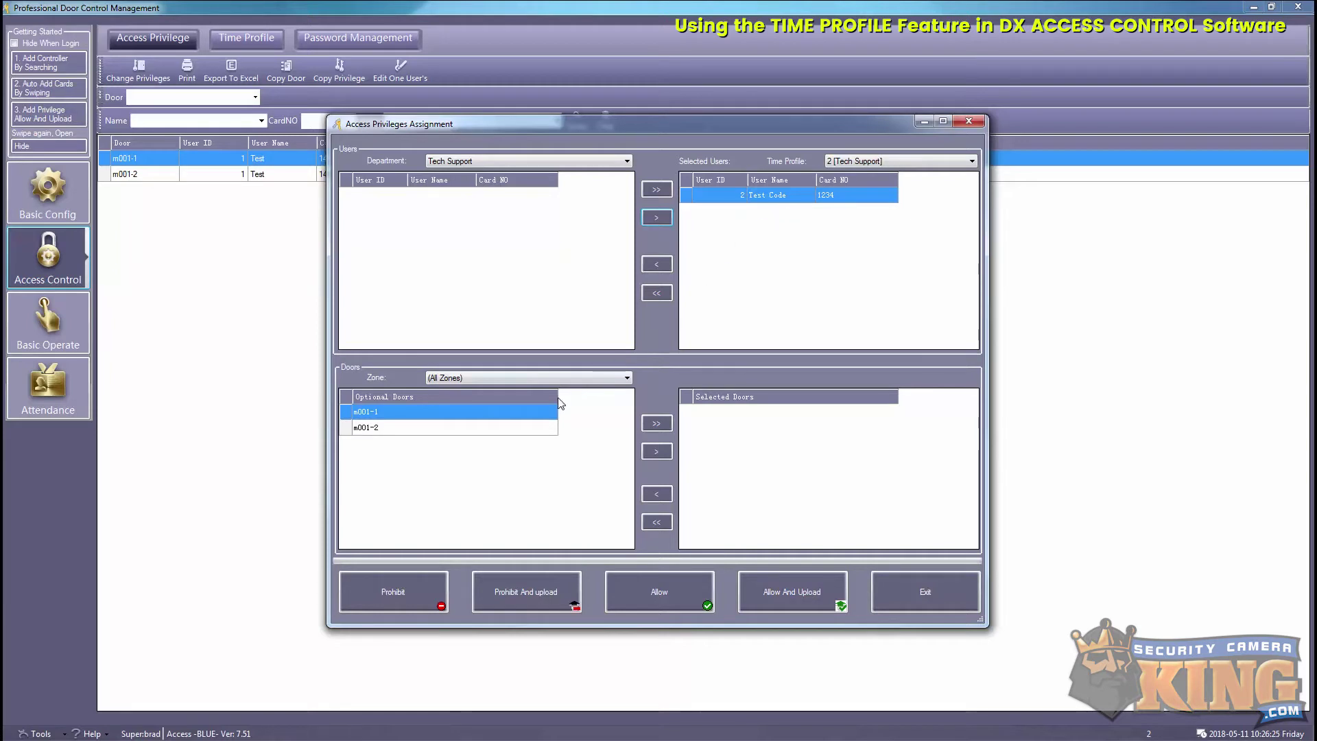
Add both doors and allow and upload the Tech Support user's access.
click(652, 425)
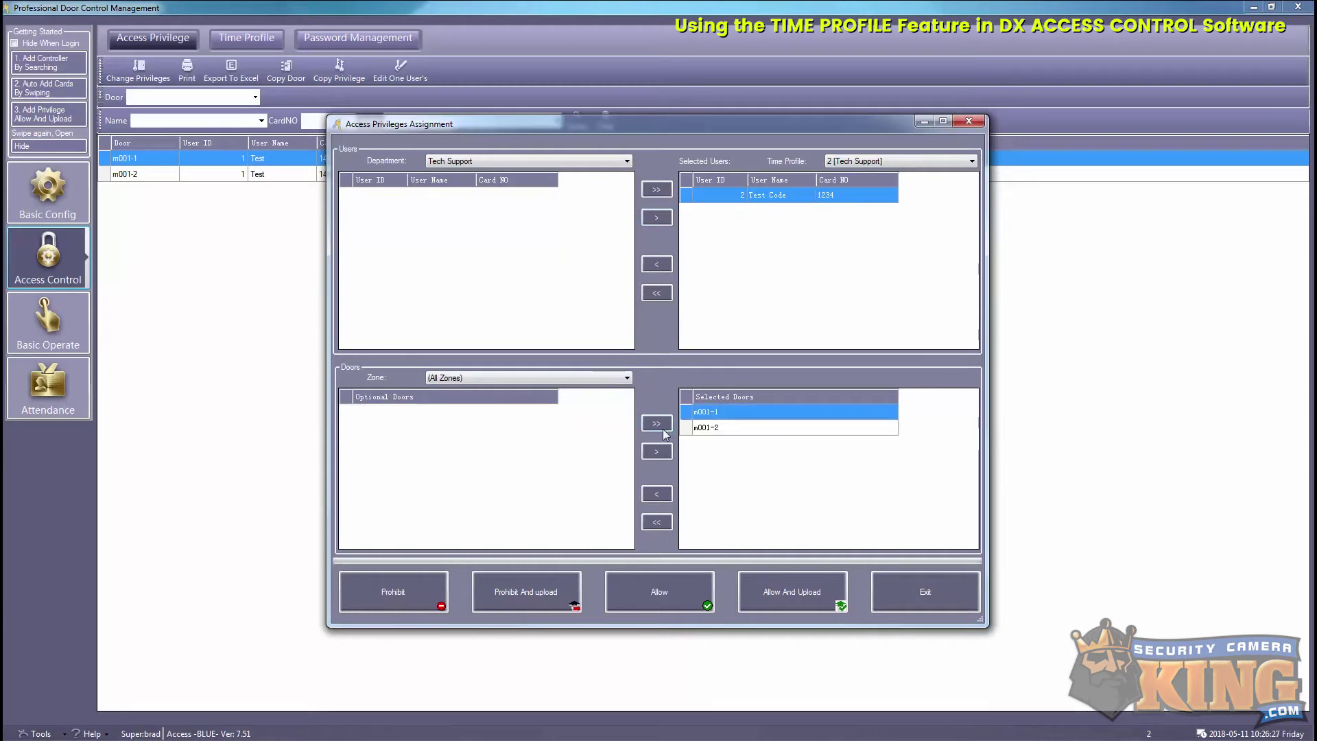
click(795, 600)
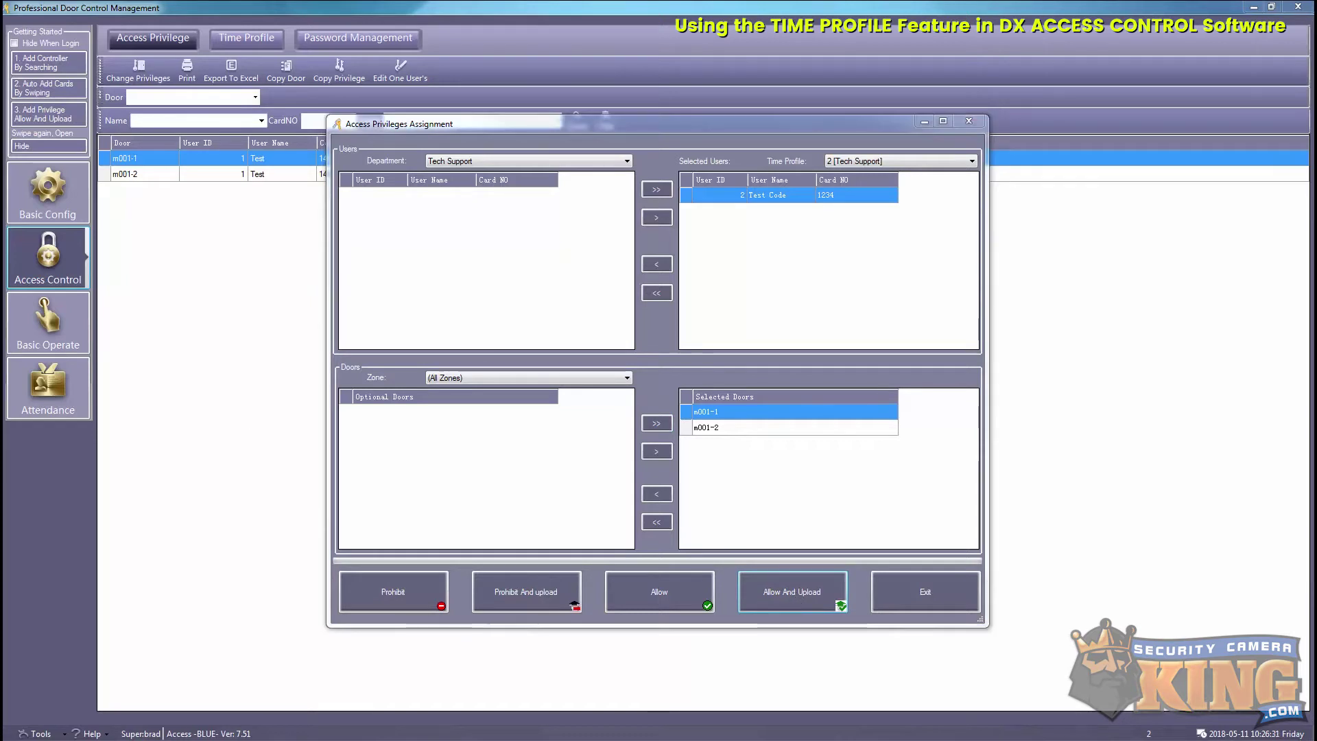
click(574, 343)
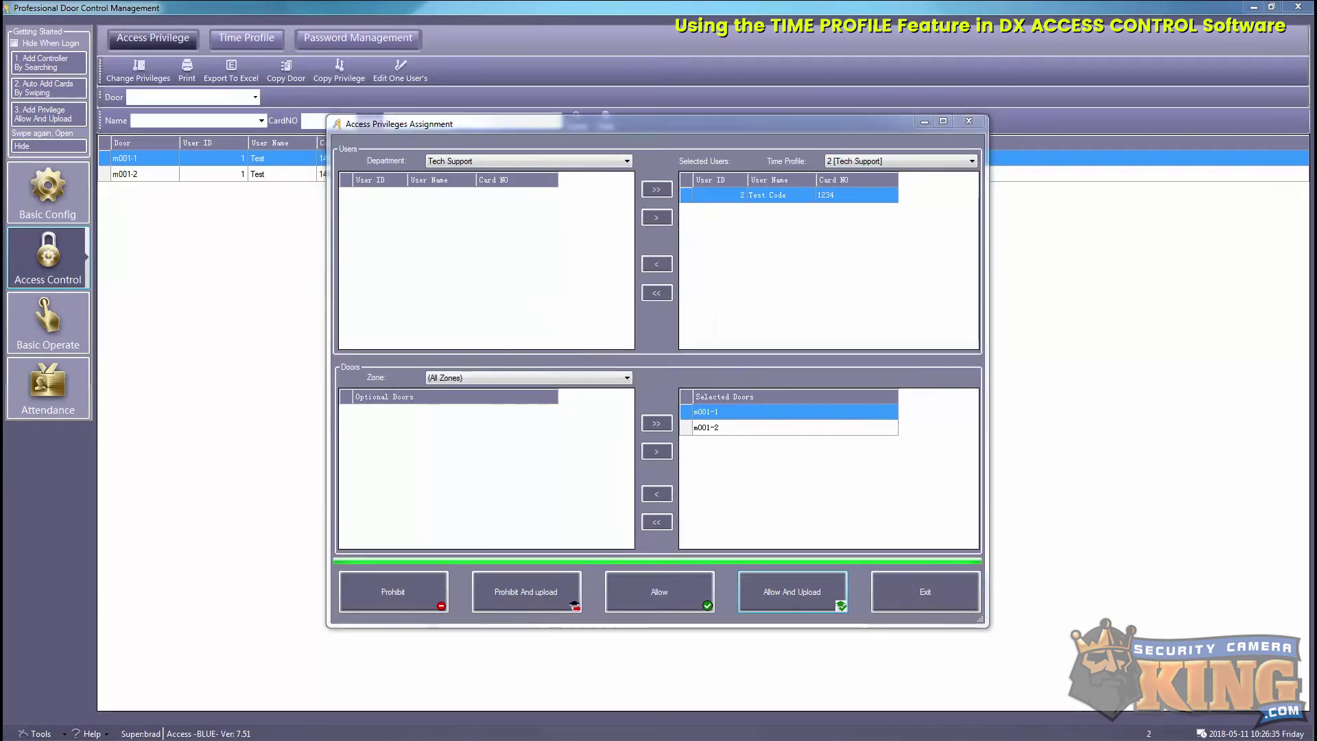
click(620, 338)
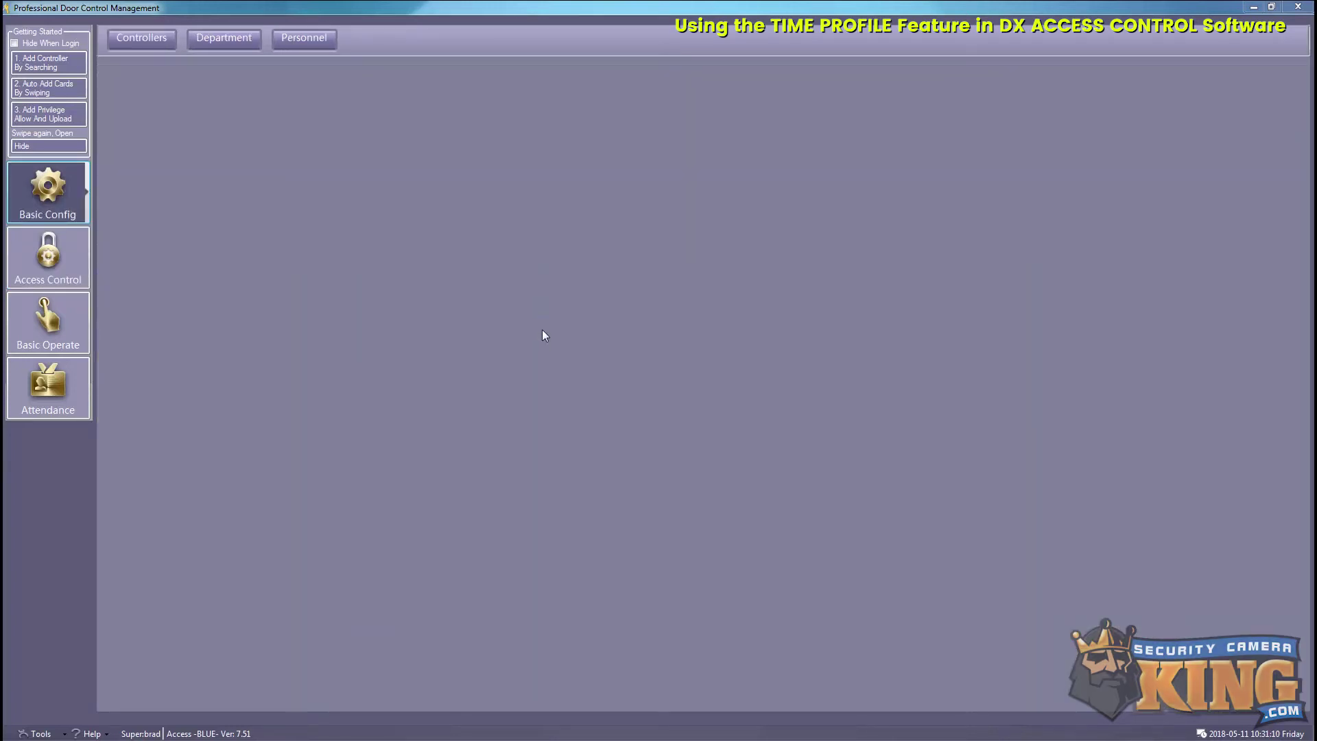
Select doors m001-1 and m001-2 in the console and begin monitoring them.
click(43, 341)
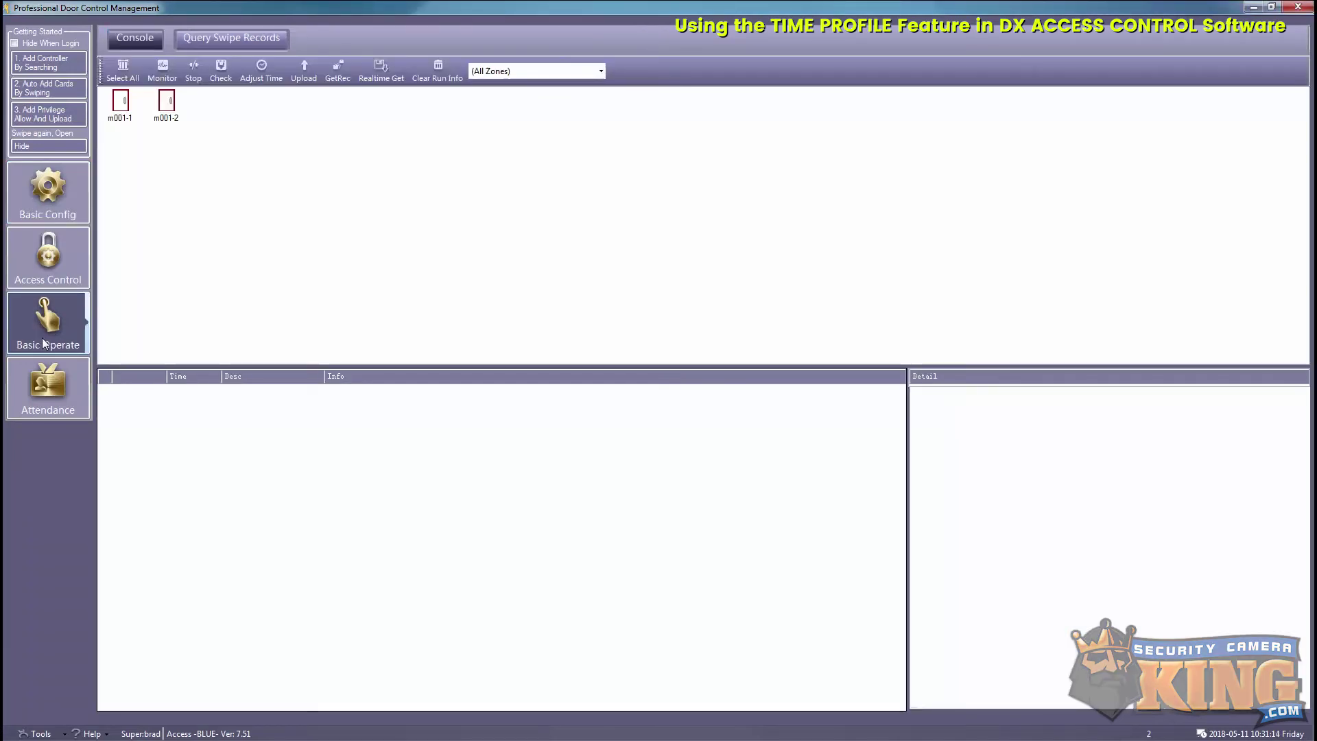
click(122, 109)
click(166, 106)
click(125, 81)
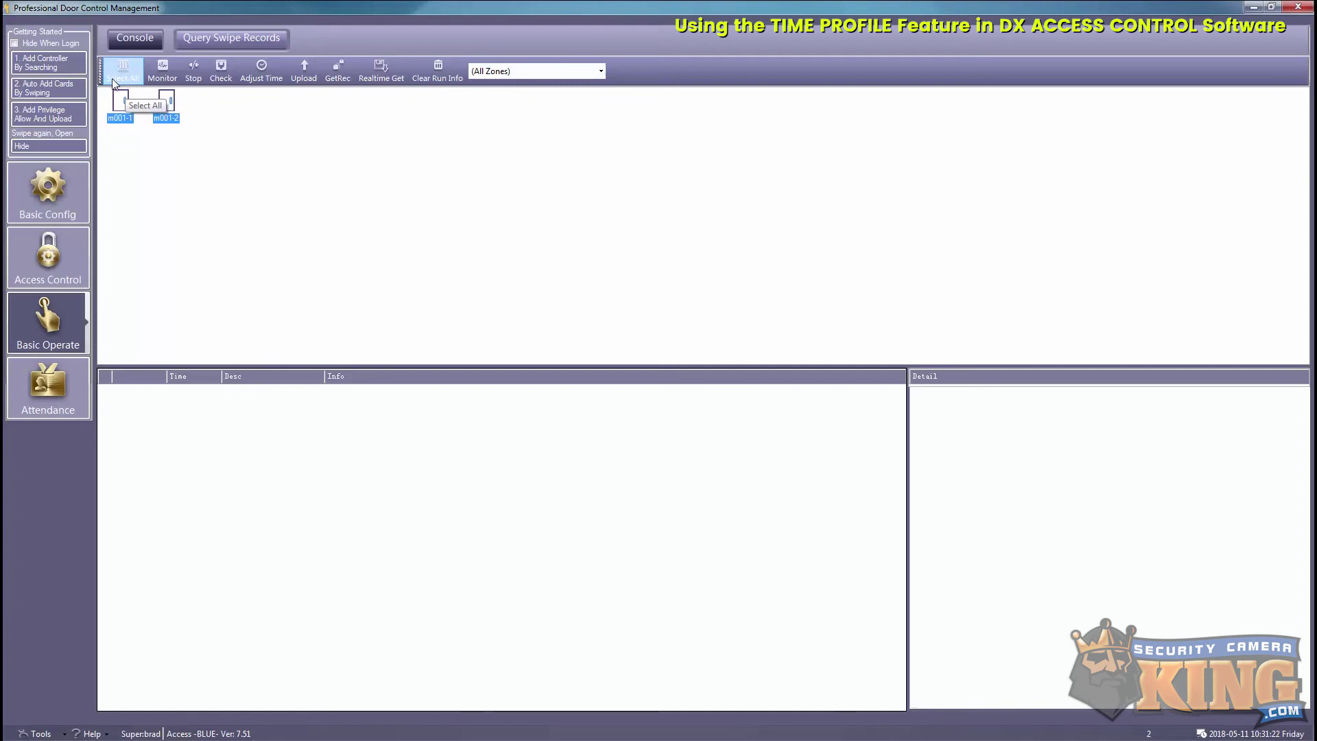
click(158, 79)
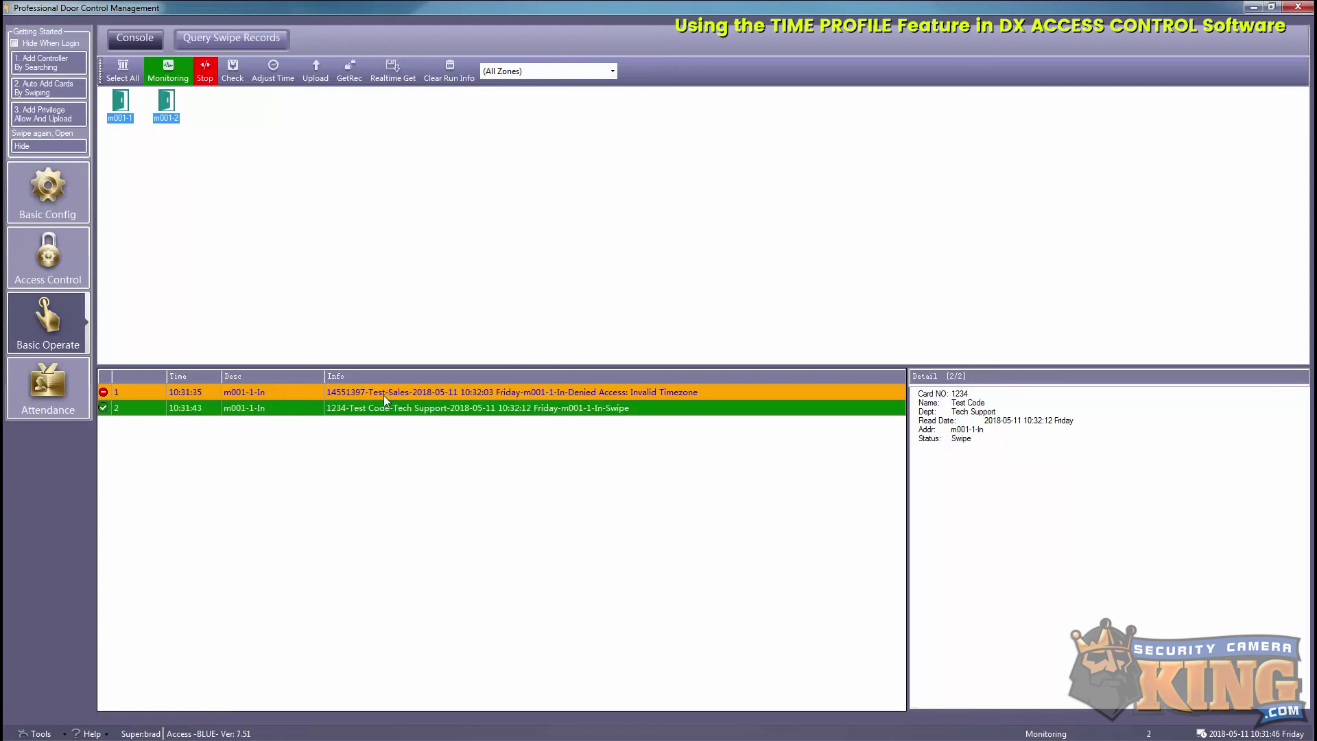
Review the m001-1 log entries: Sales denied for Invalid Timezone, Tech Support accepted.
click(358, 395)
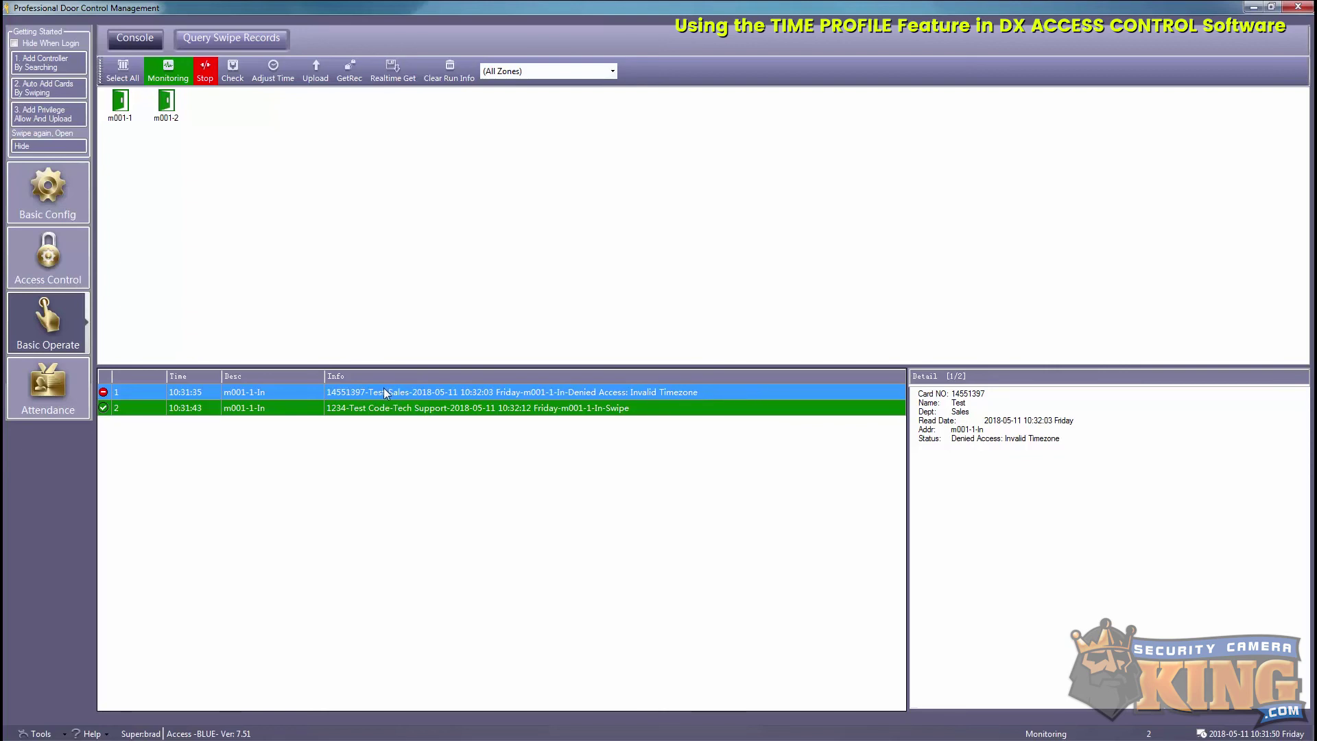
click(397, 409)
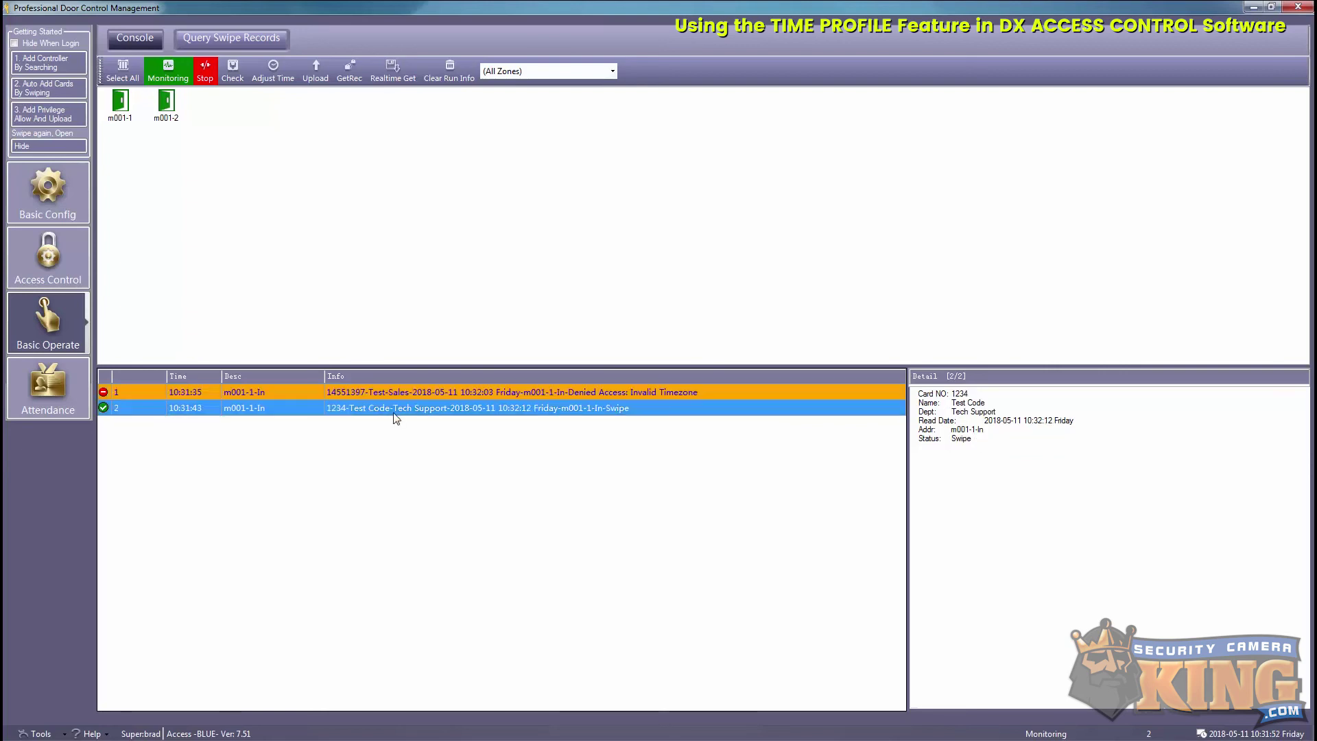